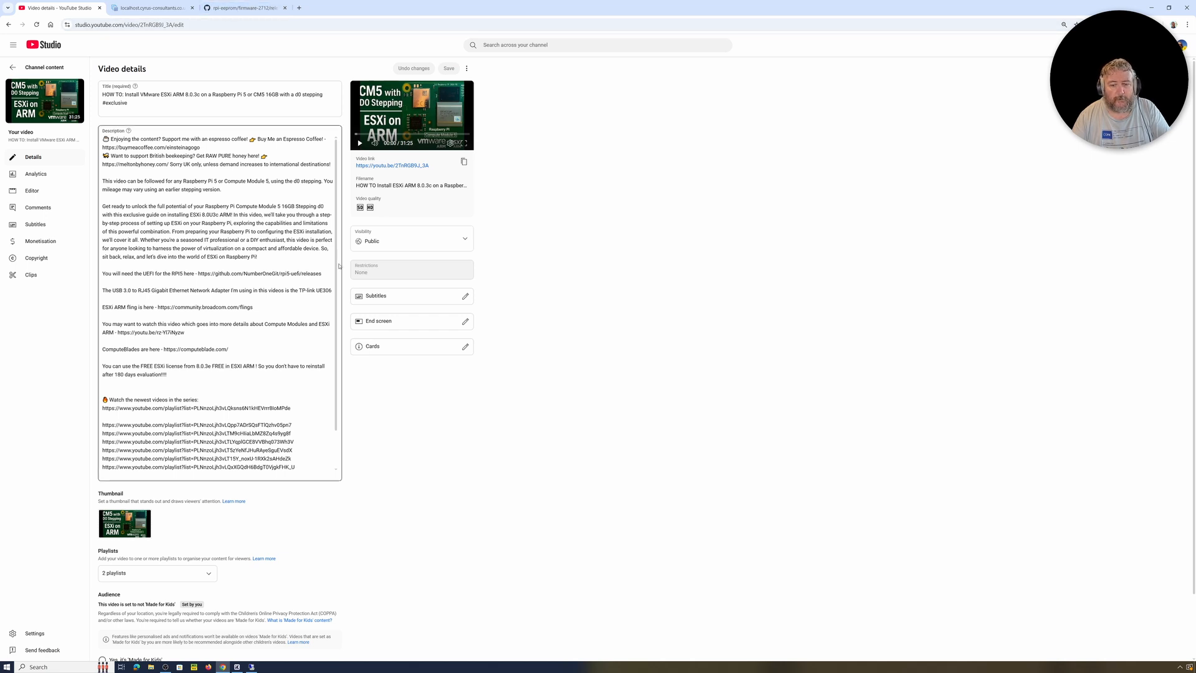
Switch from YouTube Studio to the ESXi summary for the Raspberry Pi Compute Module 5 host.
left_click(151, 8)
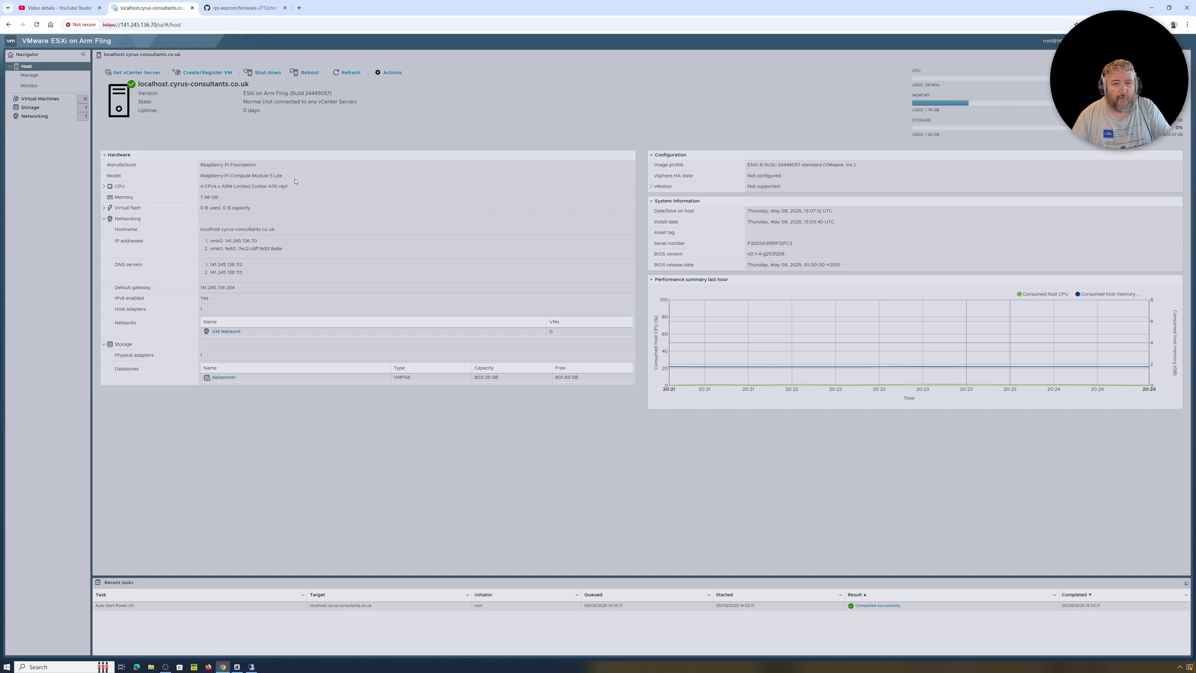
Revisit YouTube Studio, return to the ESXi summary showing 8 GB memory, then view the console camera feed.
left_click(48, 9)
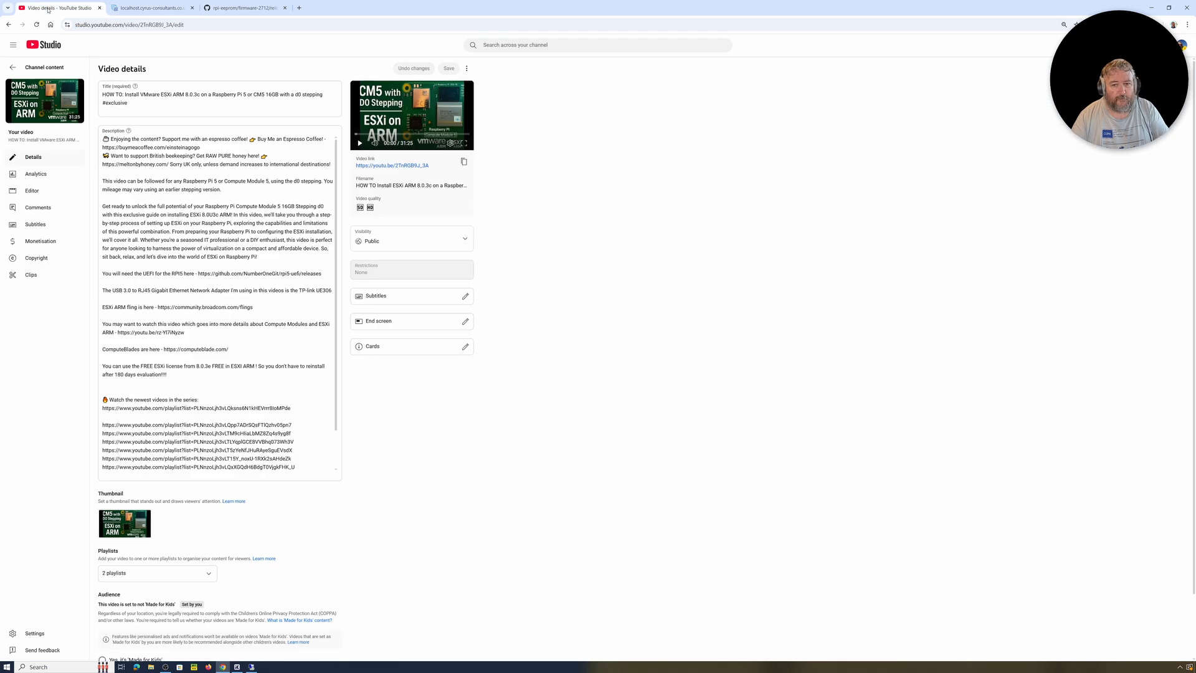
left_click(150, 8)
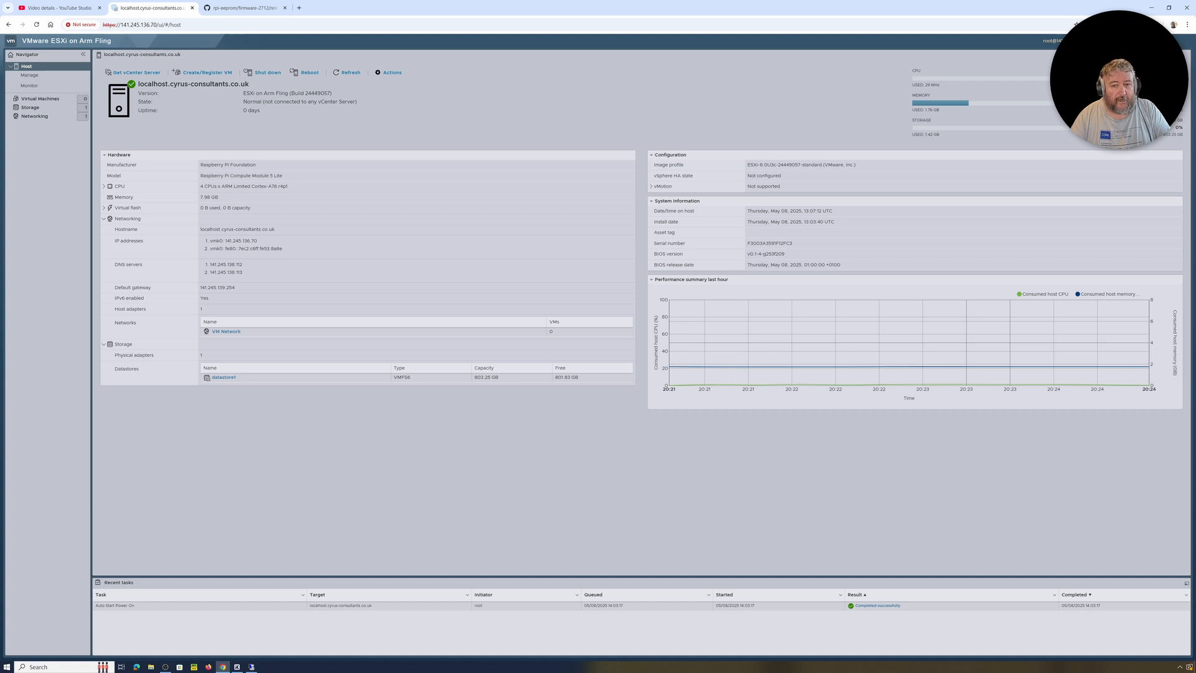
left_click(250, 667)
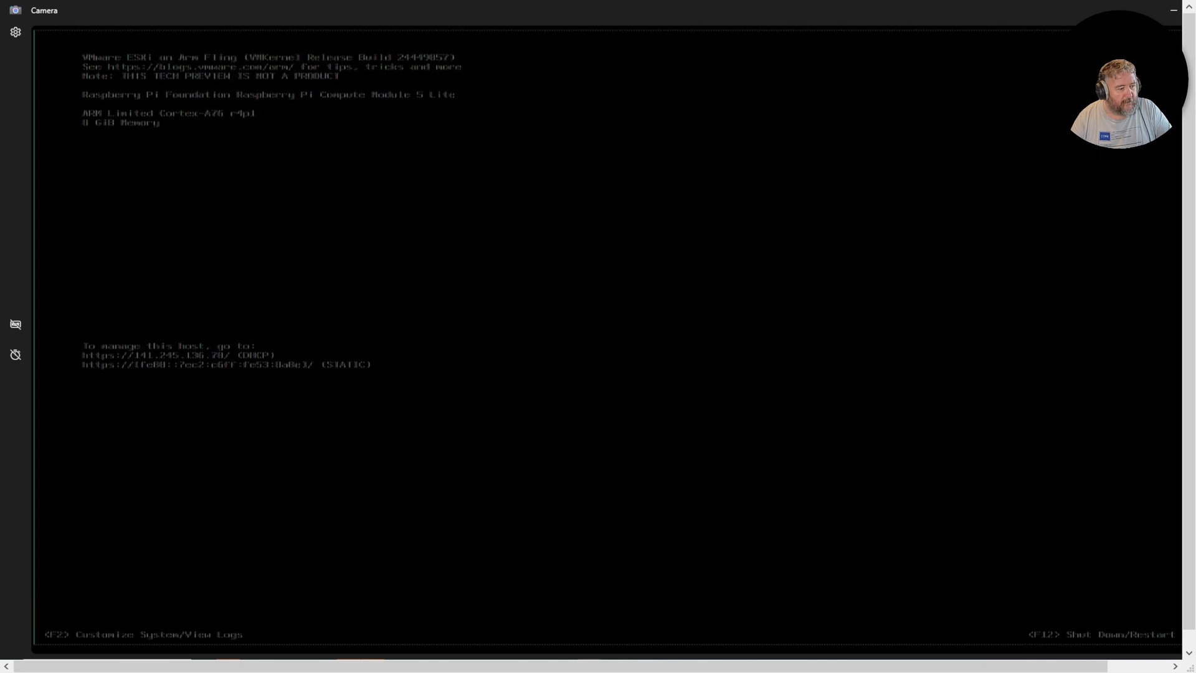
key("alt+Tab")
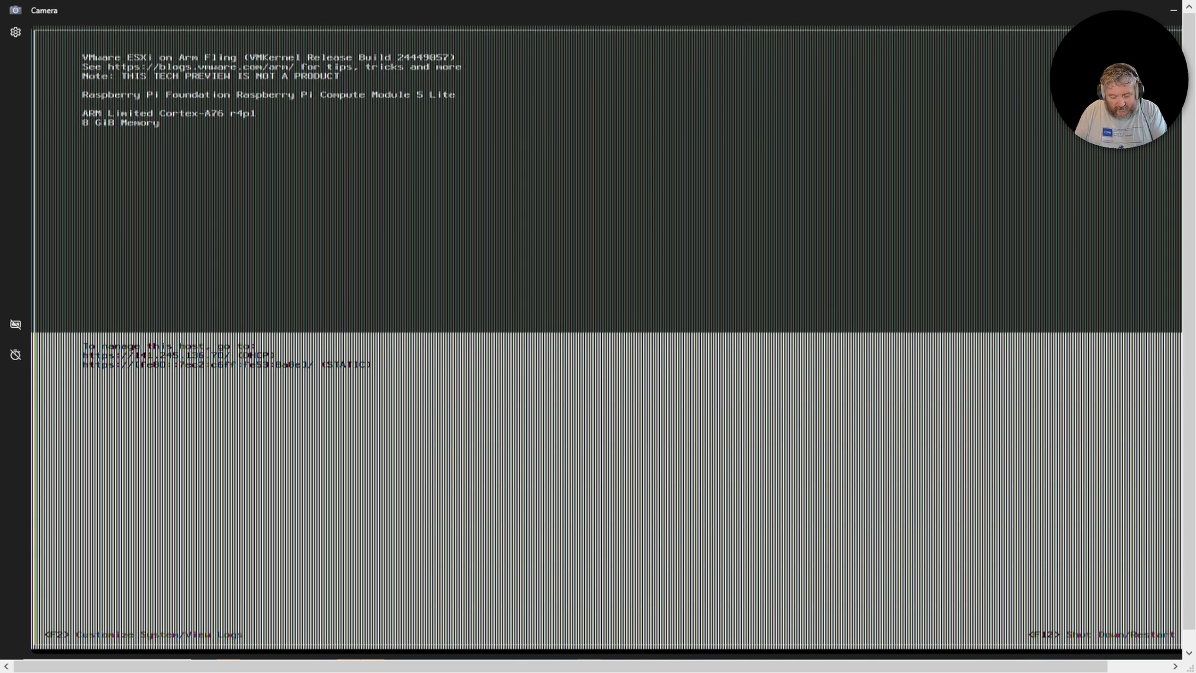
Log in at the ESXi console with the administrator password and restart the host with F11.
key("F2")
key("Tab")
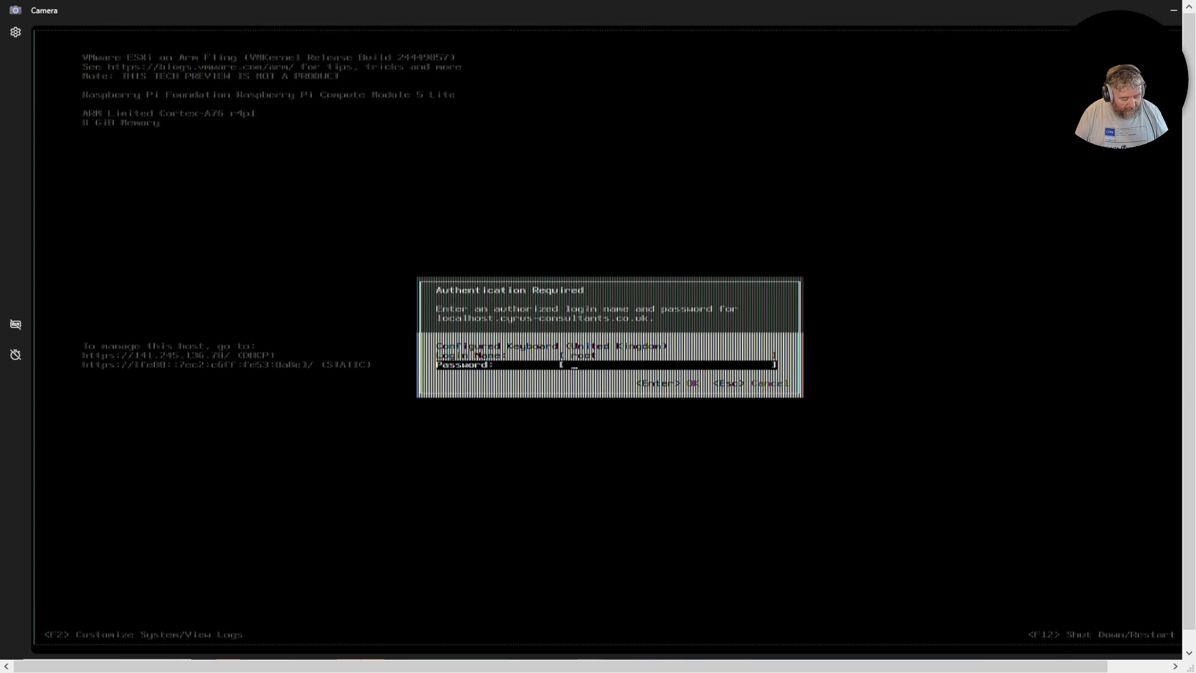
type("****")
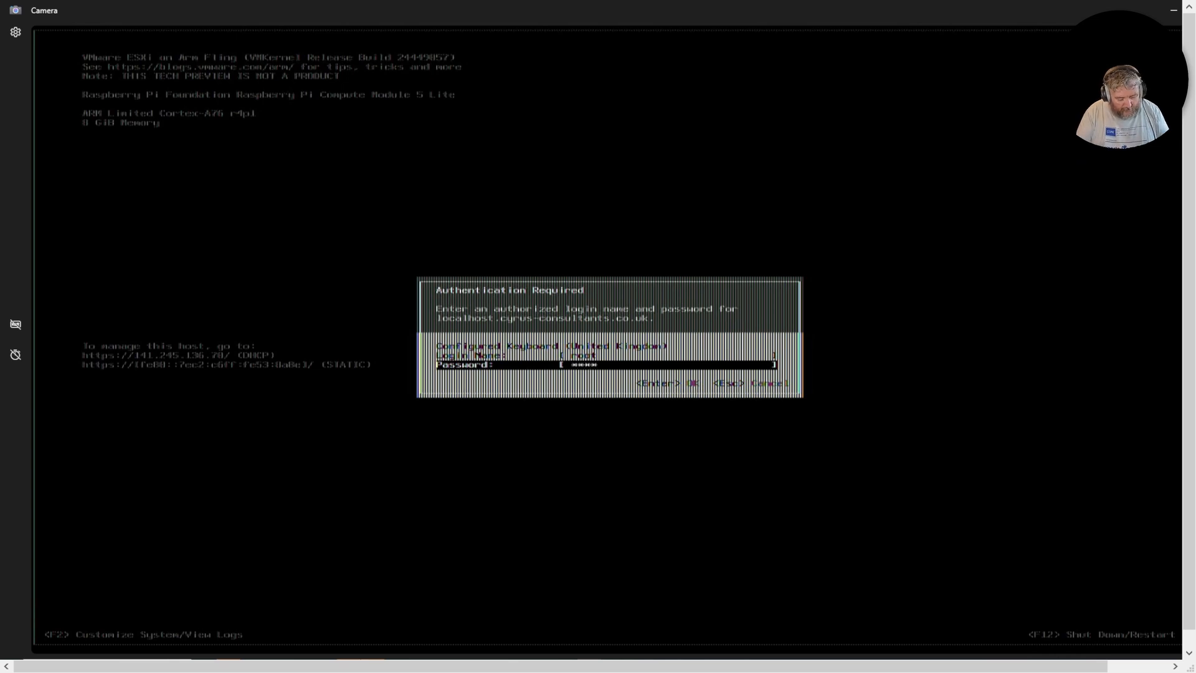
type("*******")
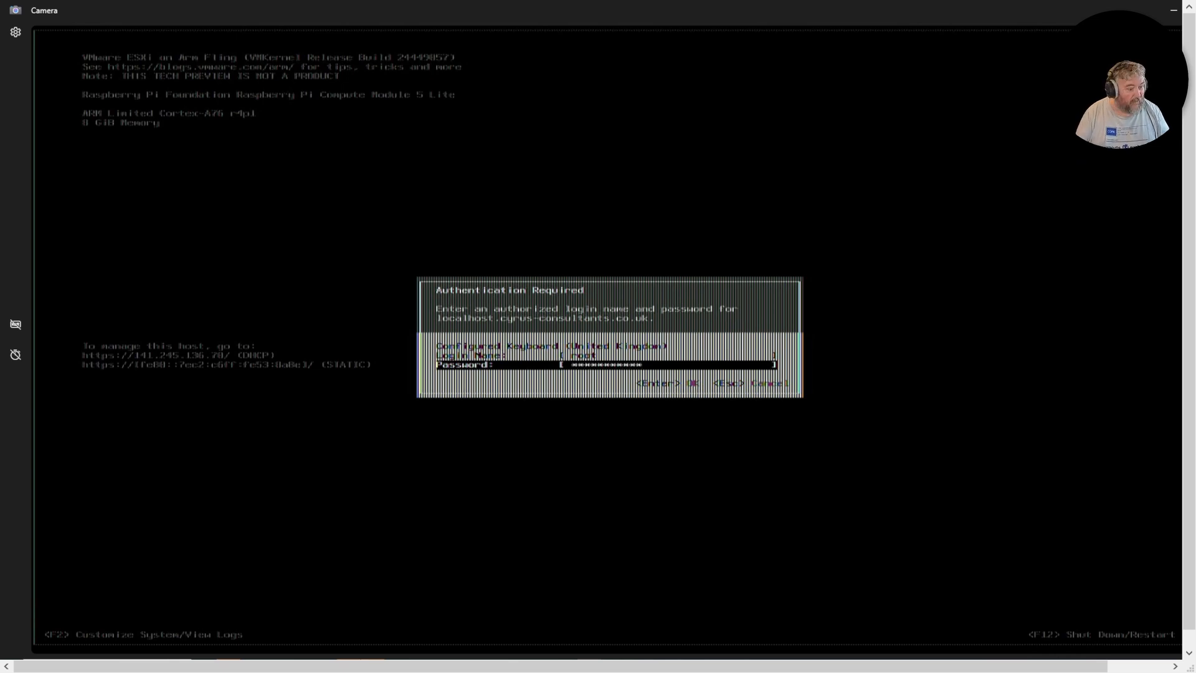
type("****")
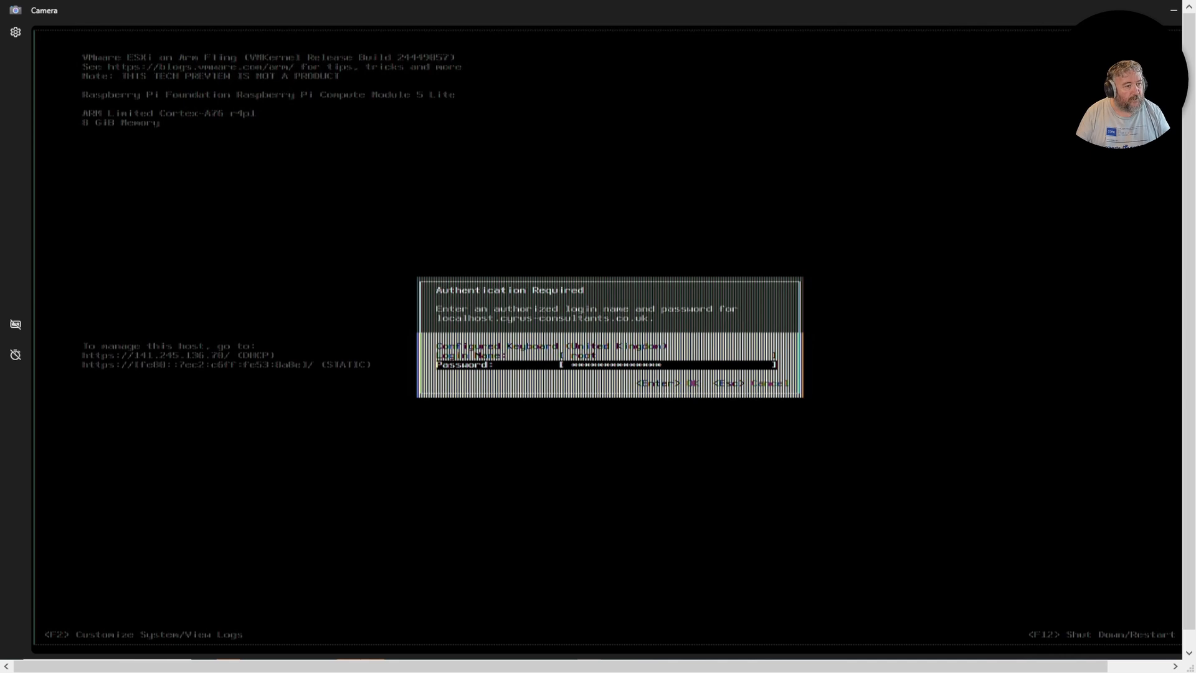
key("Return")
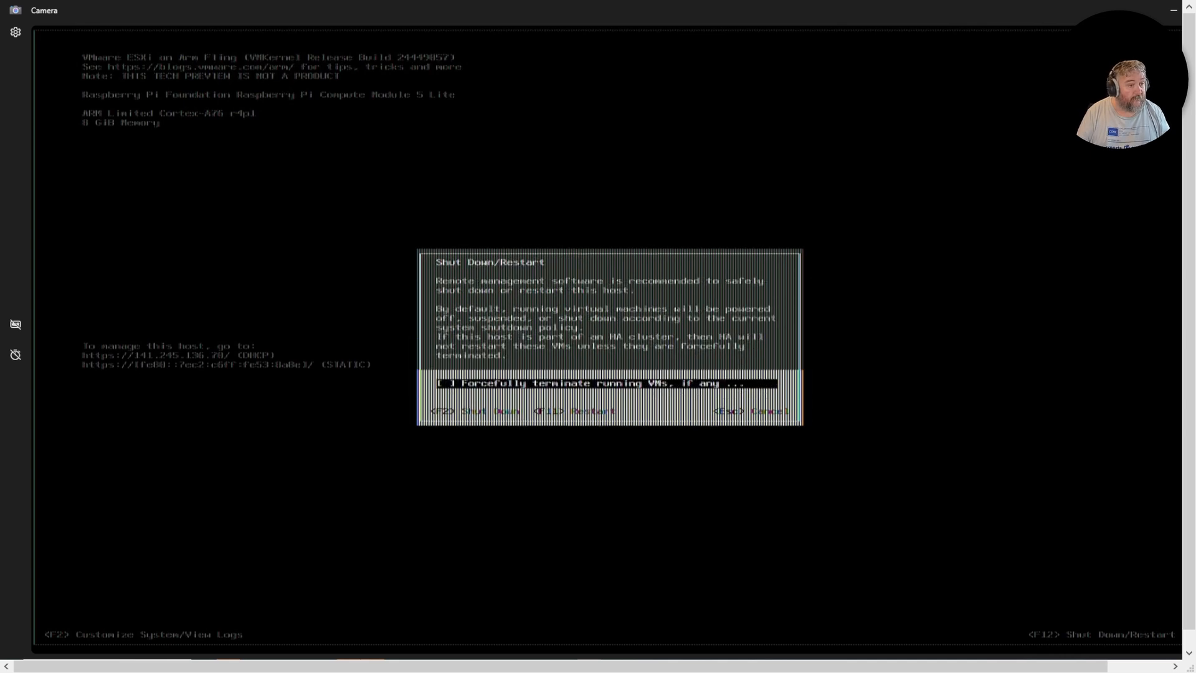
key("F11")
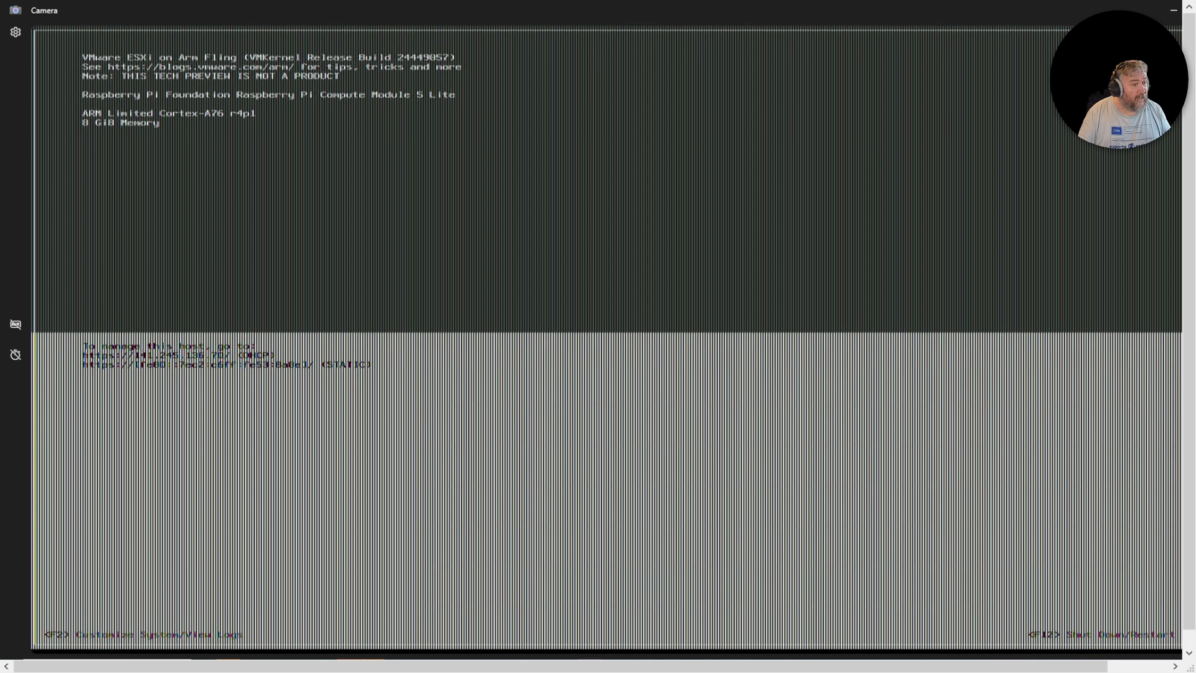
Reopen the console login prompt, enter the password, then cancel it with Esc.
key("F2")
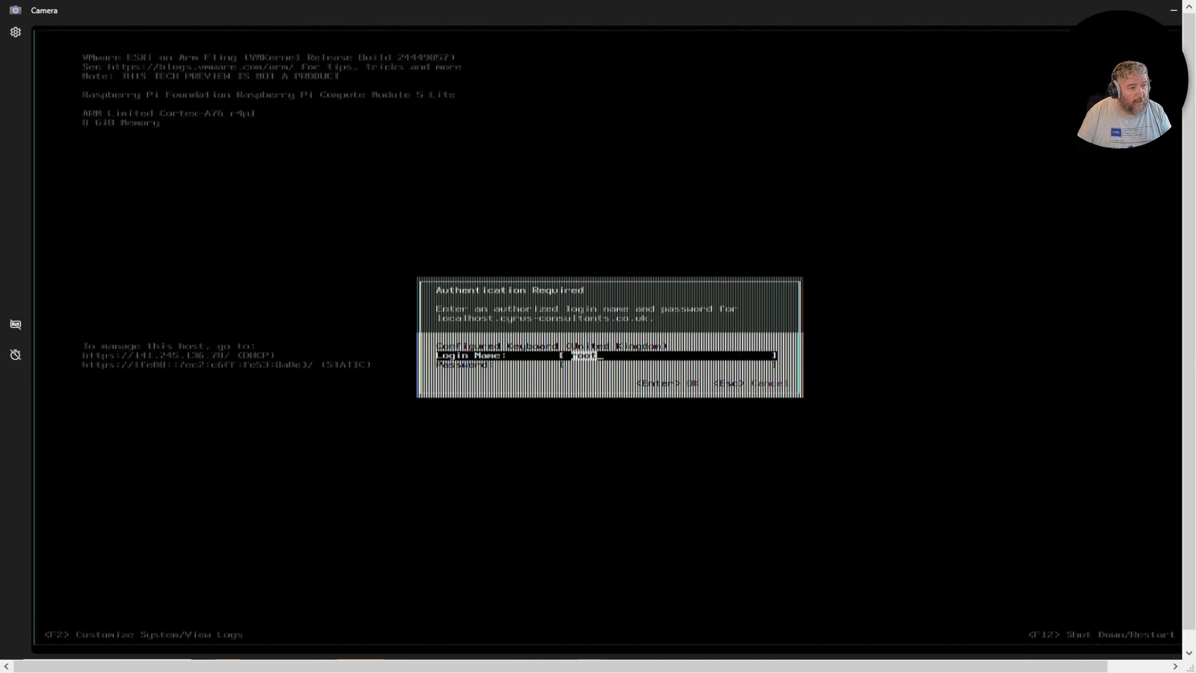
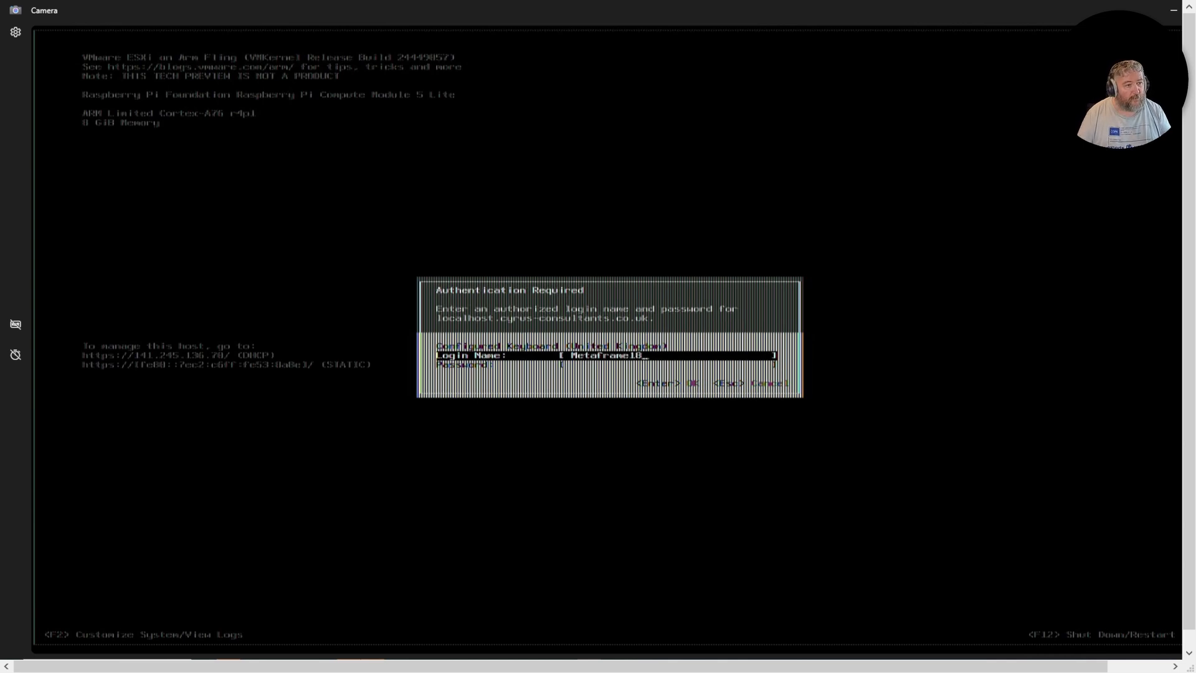
key("Escape")
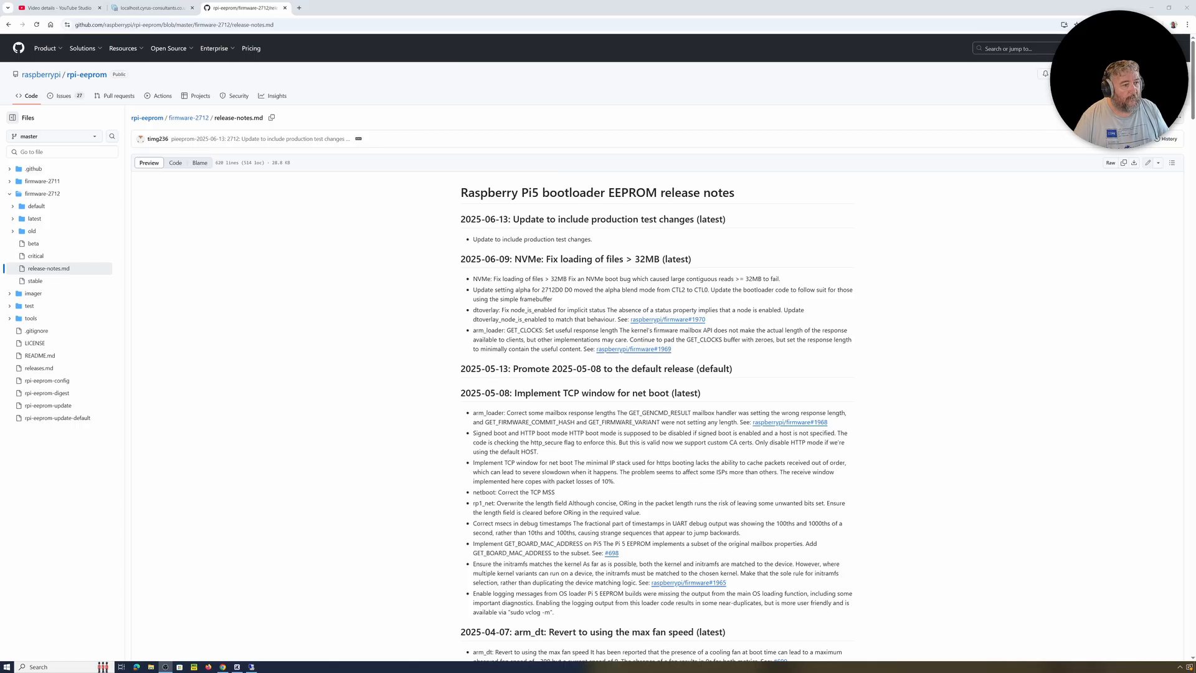
Switch to the localhost ESXi tab and reload it to the login page.
left_click(150, 8)
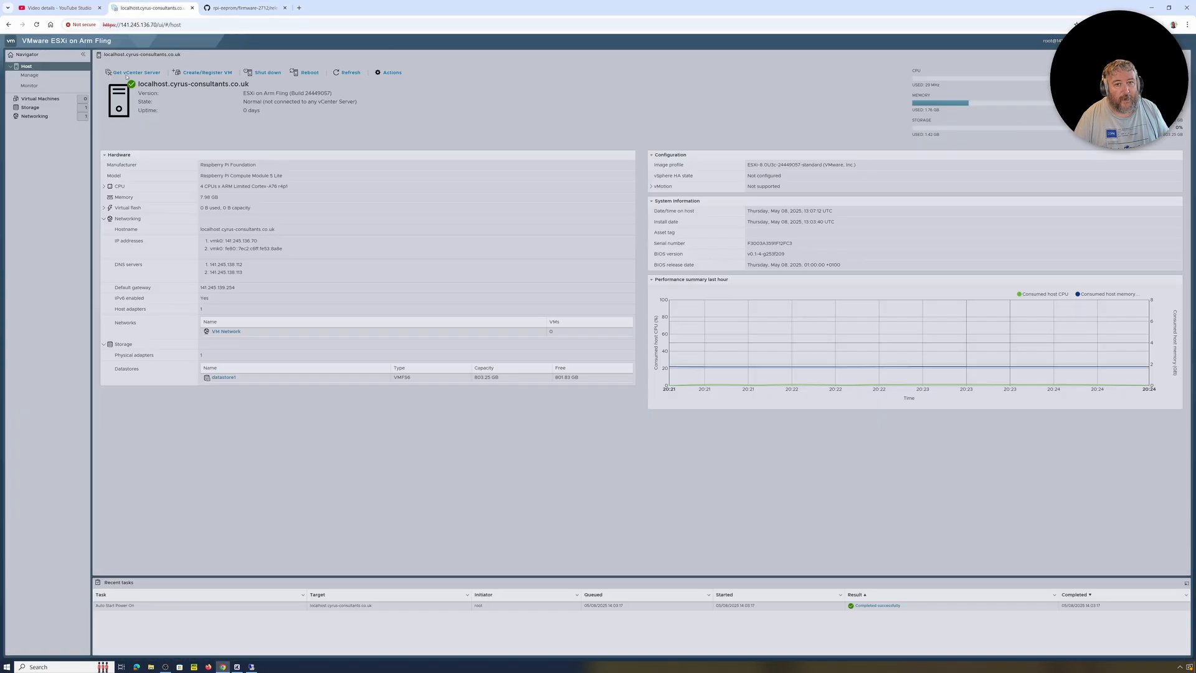
left_click(36, 25)
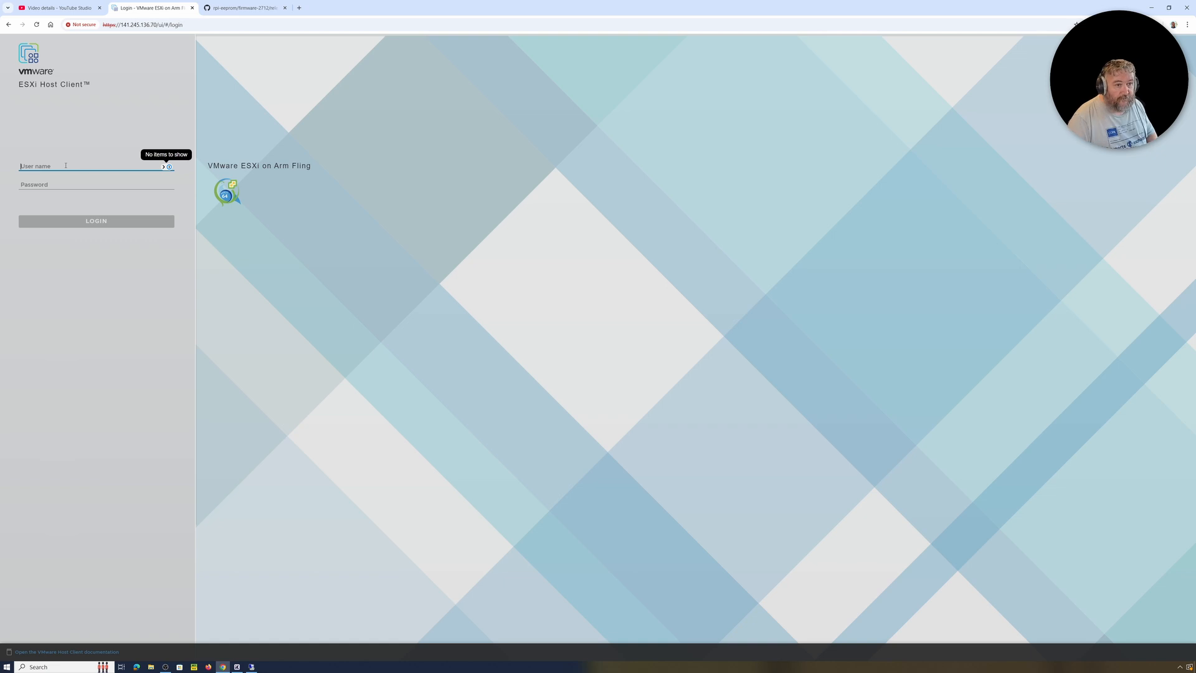
Log in to the ESXi Host Client as root with the account password.
type("a")
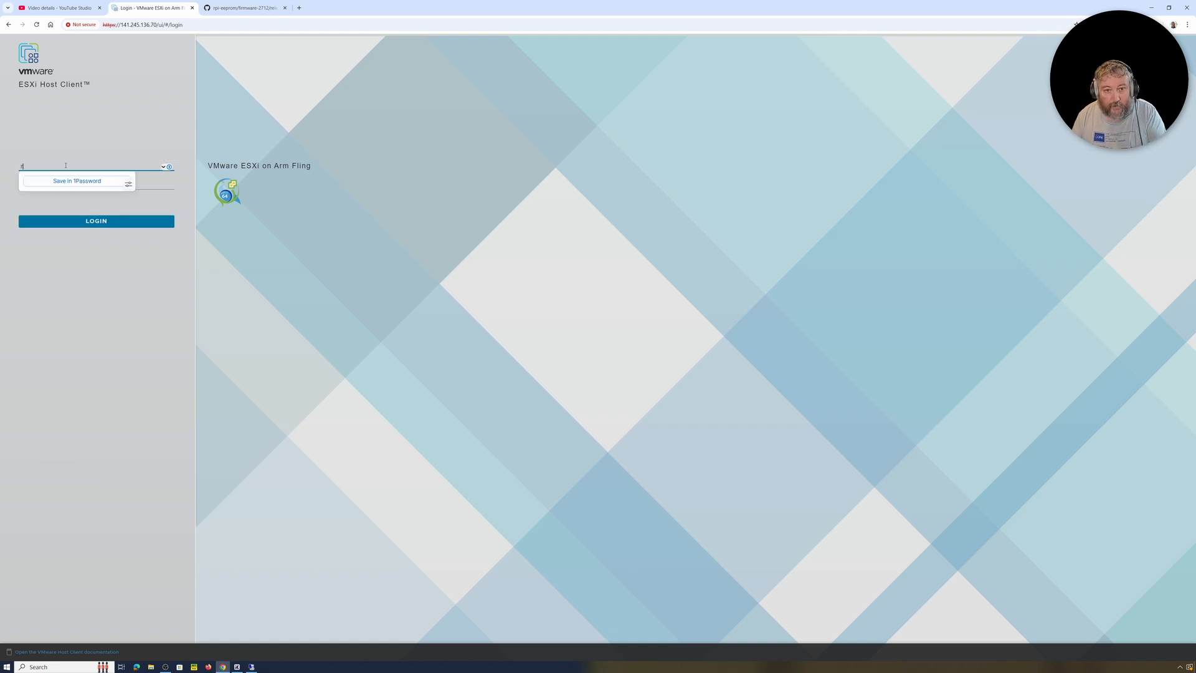
key("BackSpace")
type("root")
key("Tab")
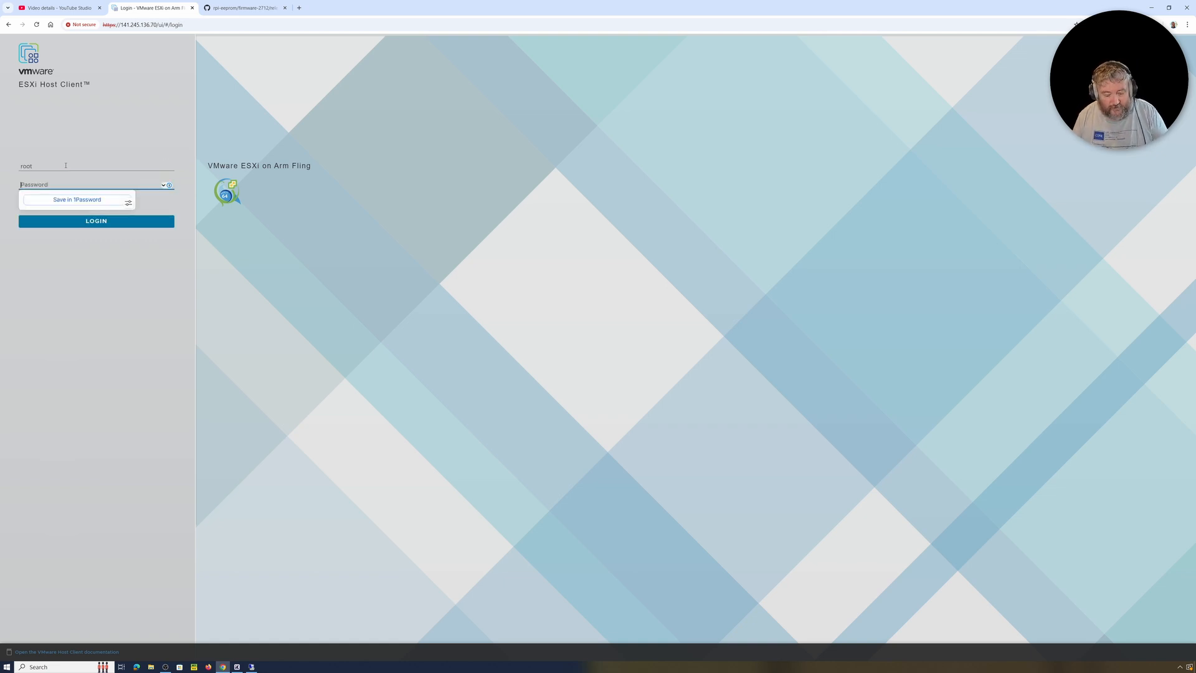
type("p")
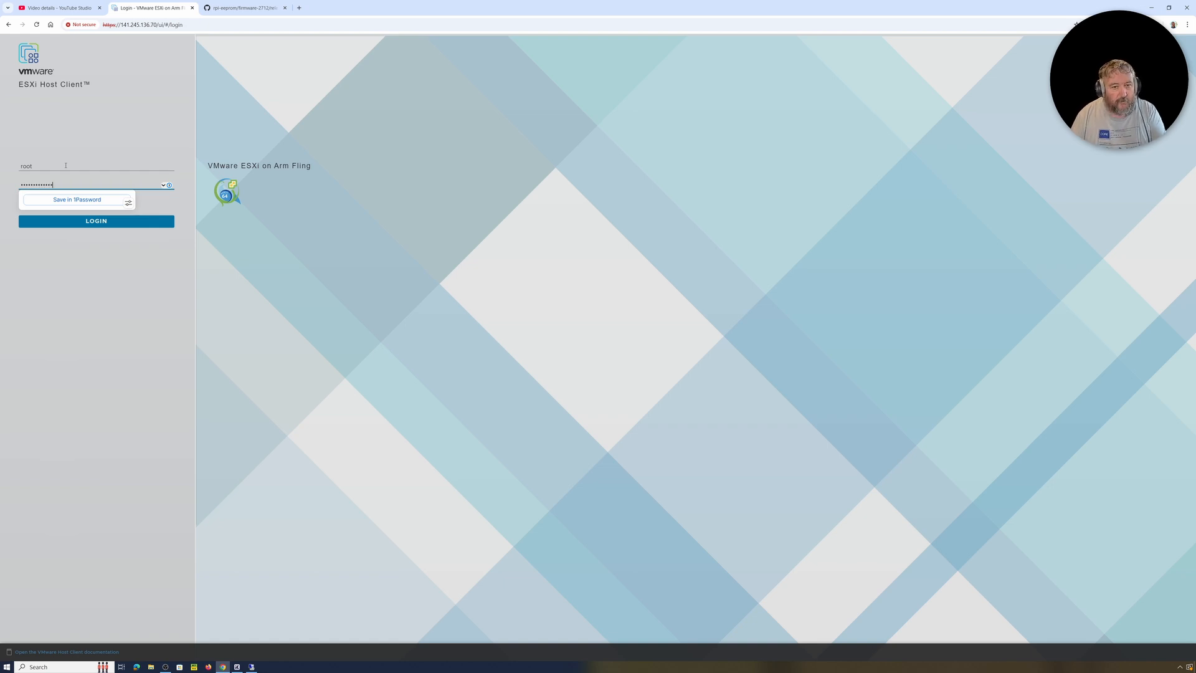
key("BackSpace")
key("BackSpace")
key("BackSpace")
key("BackSpace")
key("BackSpace")
key("BackSpace")
key("BackSpace")
key("BackSpace")
key("BackSpace")
key("BackSpace")
key("BackSpace")
key("BackSpace")
key("BackSpace")
key("BackSpace")
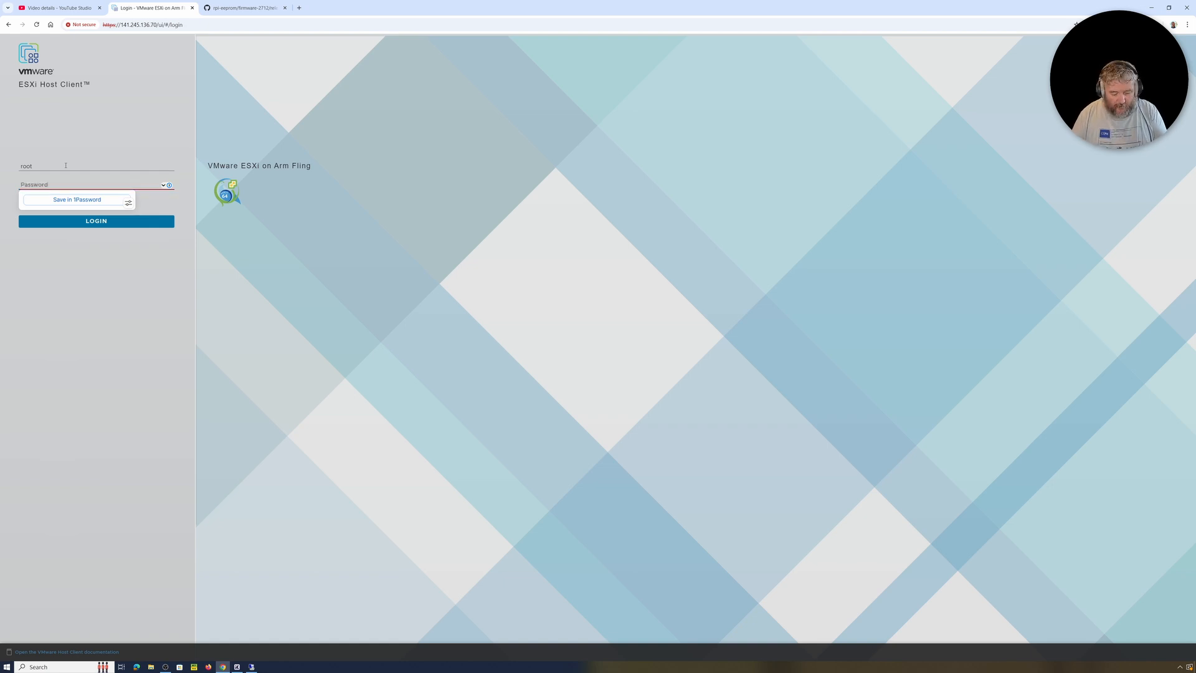
type("p•••••••••")
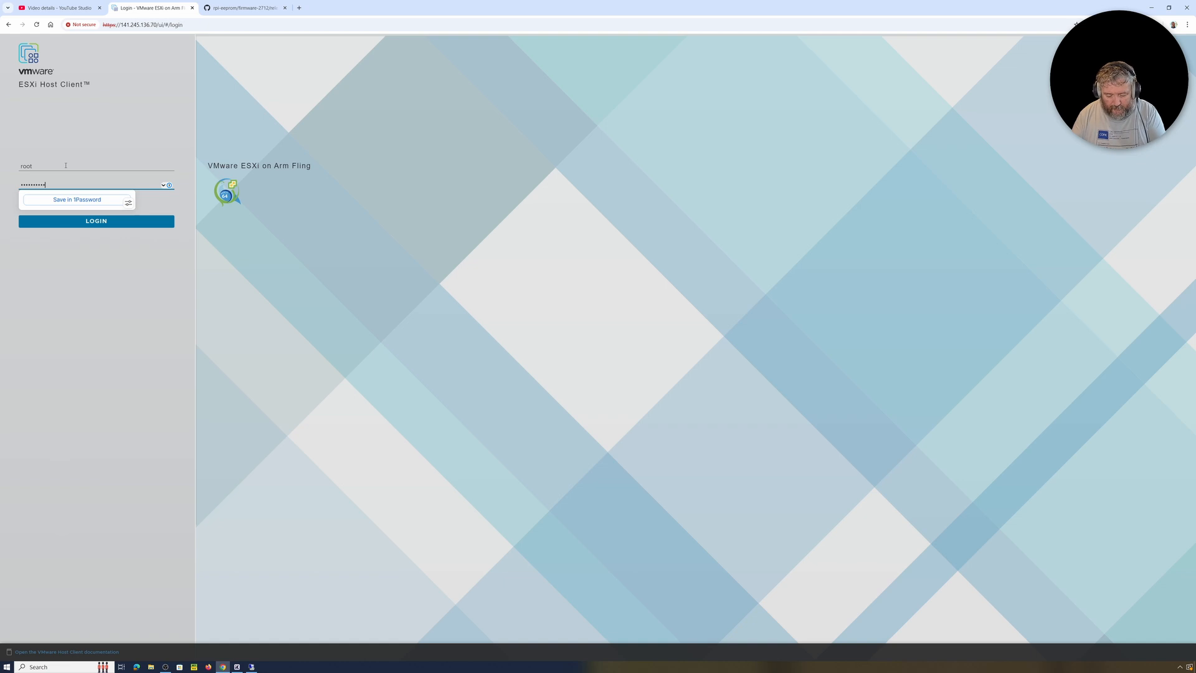
key("Return")
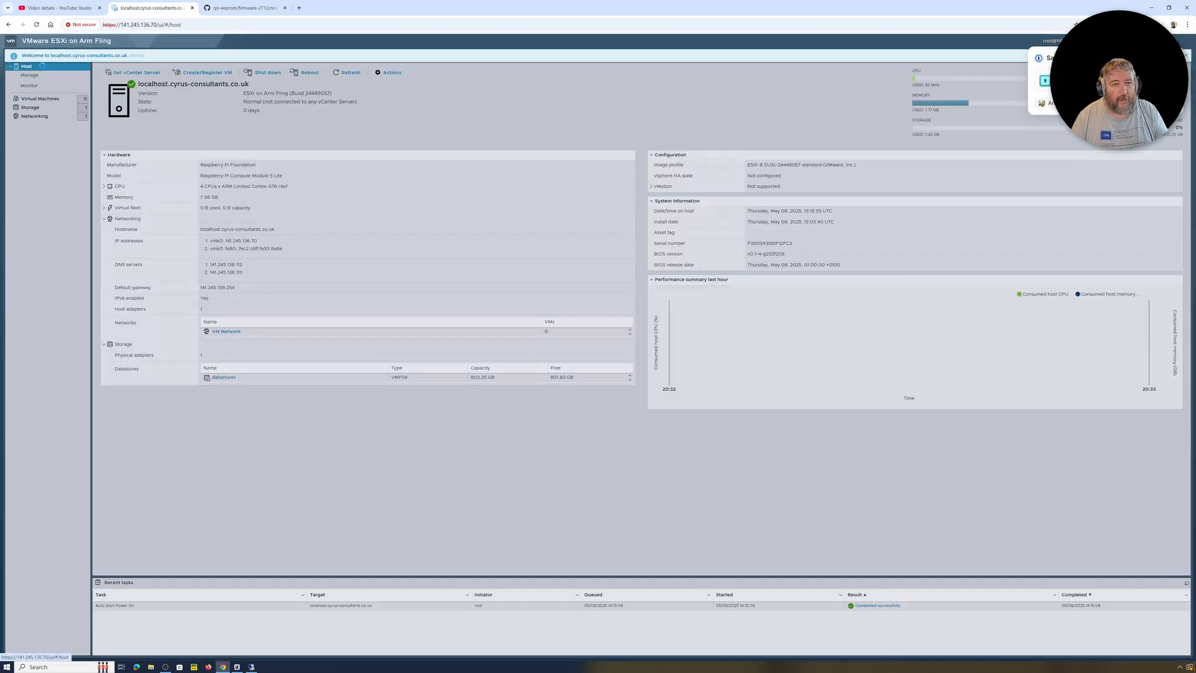
Put the Raspberry Pi host into maintenance mode from the Navigator's Host menu.
right_click(43, 67)
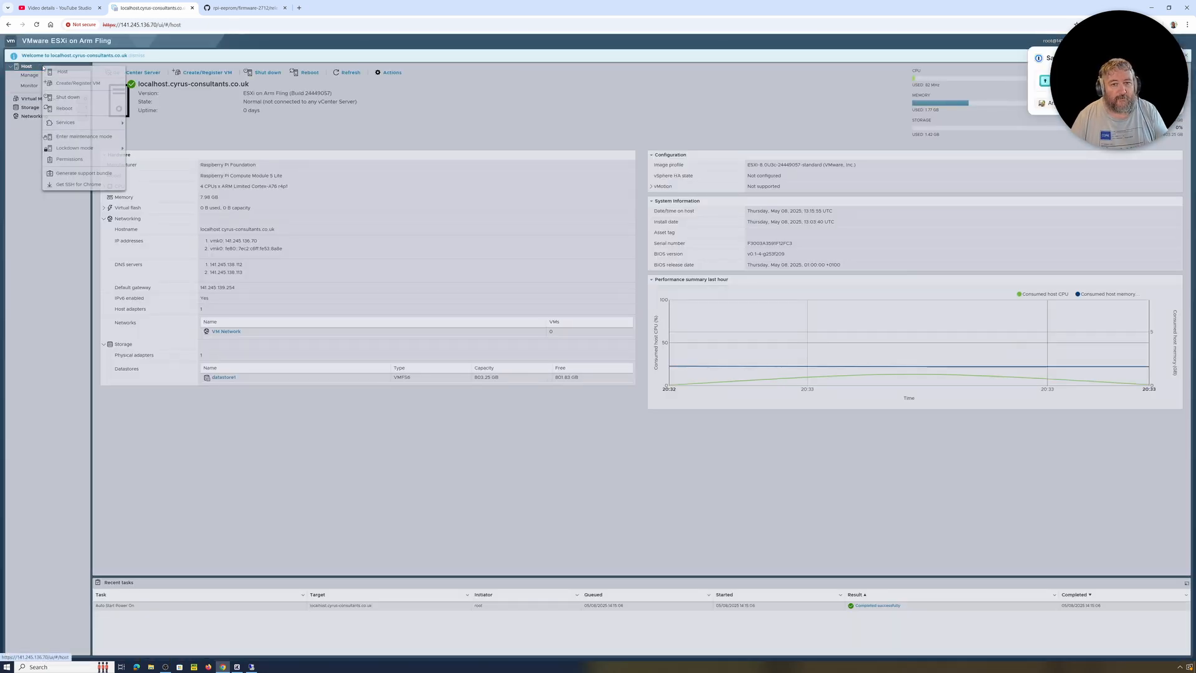
left_click(95, 137)
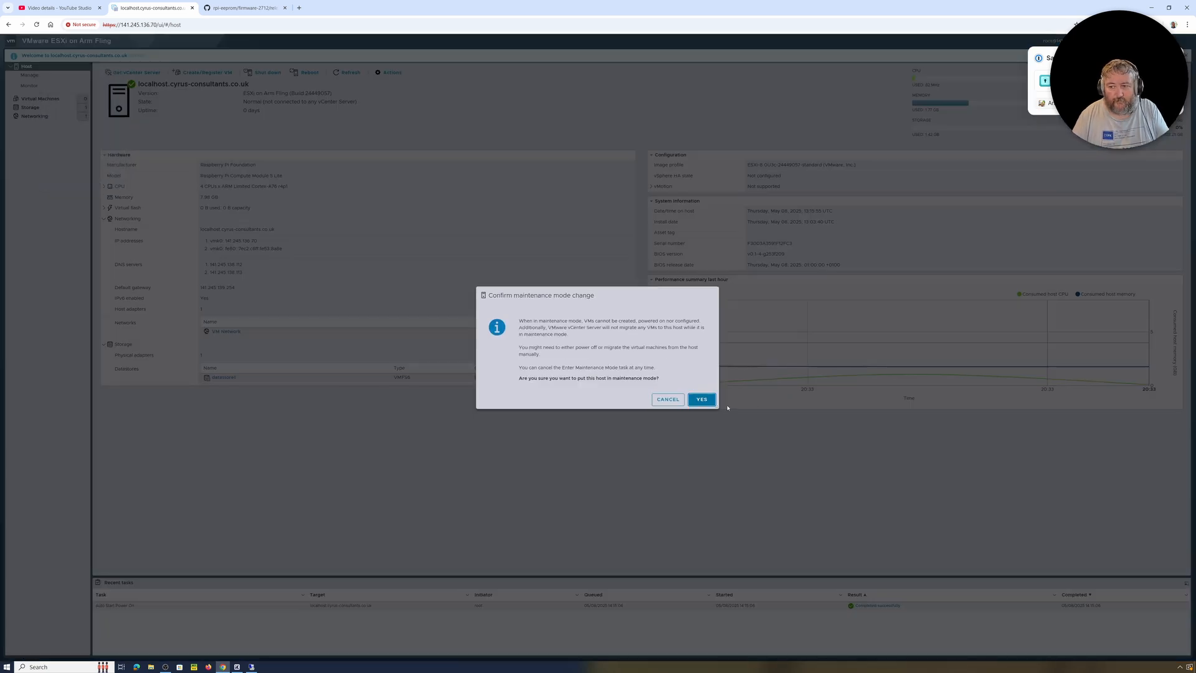
left_click(702, 400)
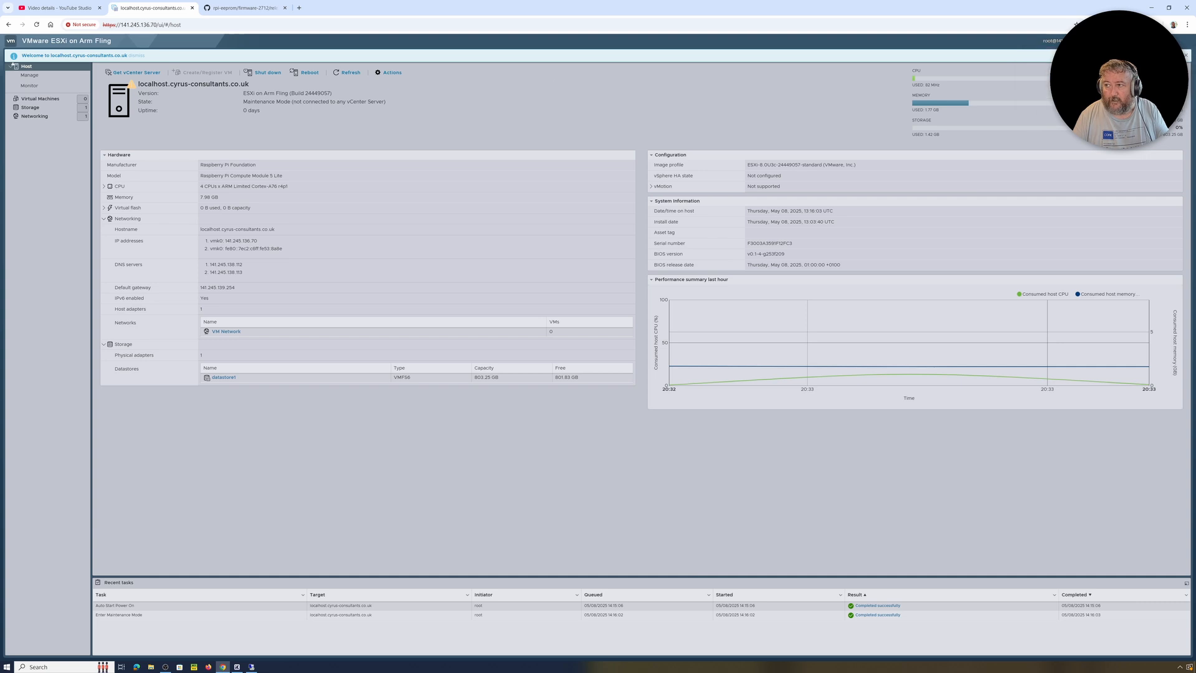
Request Shut down for the host from its Host actions menu.
left_click(48, 68)
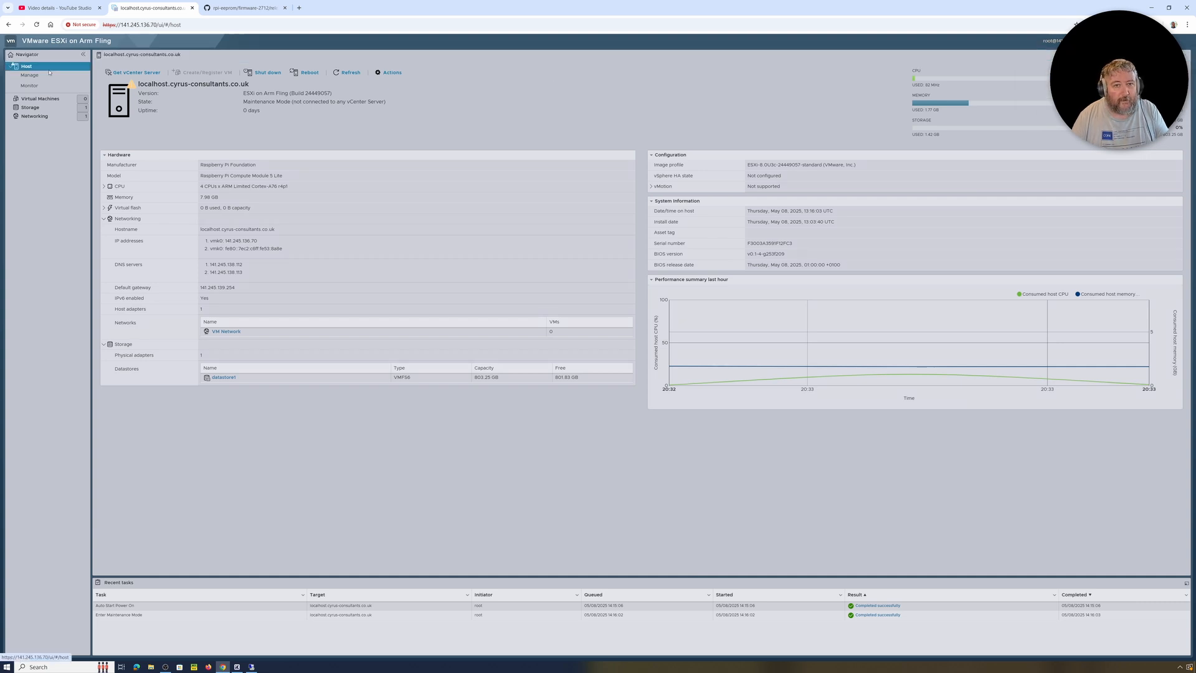
right_click(49, 70)
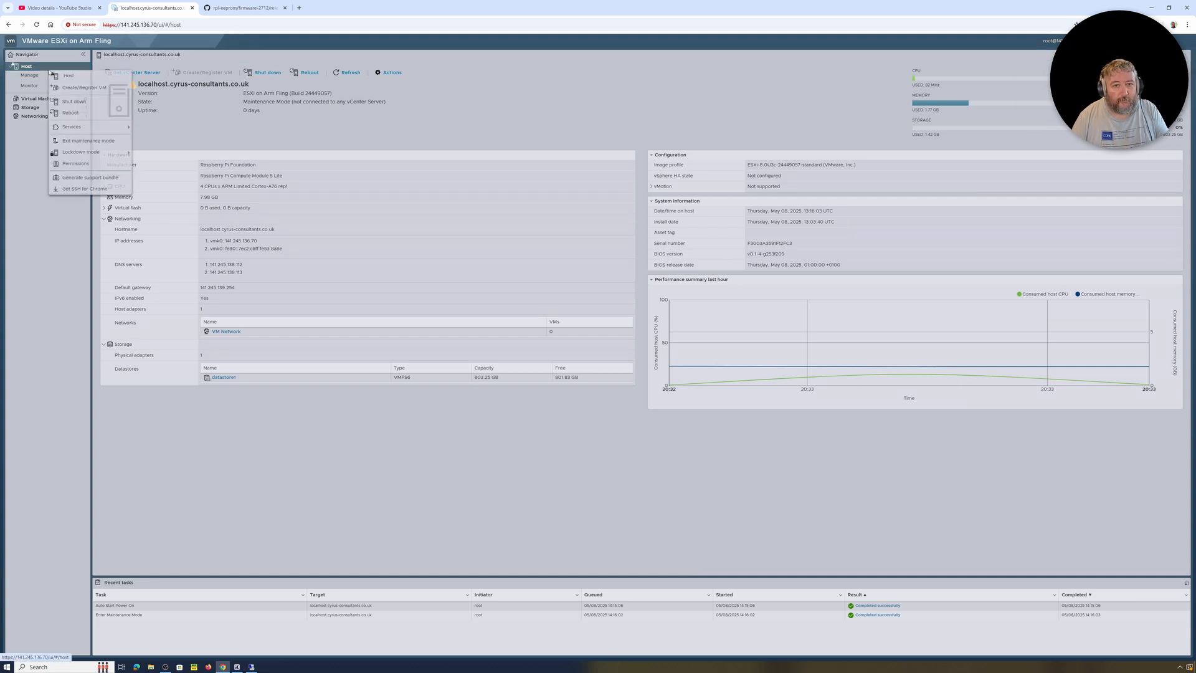
left_click(83, 107)
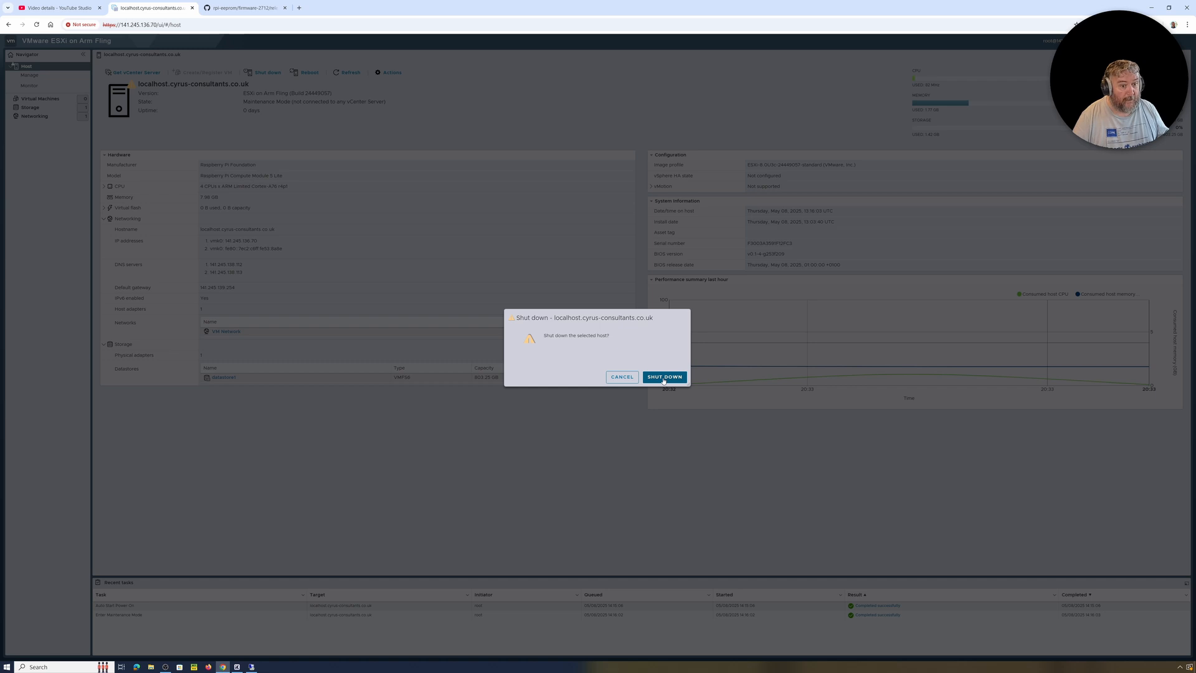
Confirm SHUT DOWN to power off the ESXi host.
left_click(663, 377)
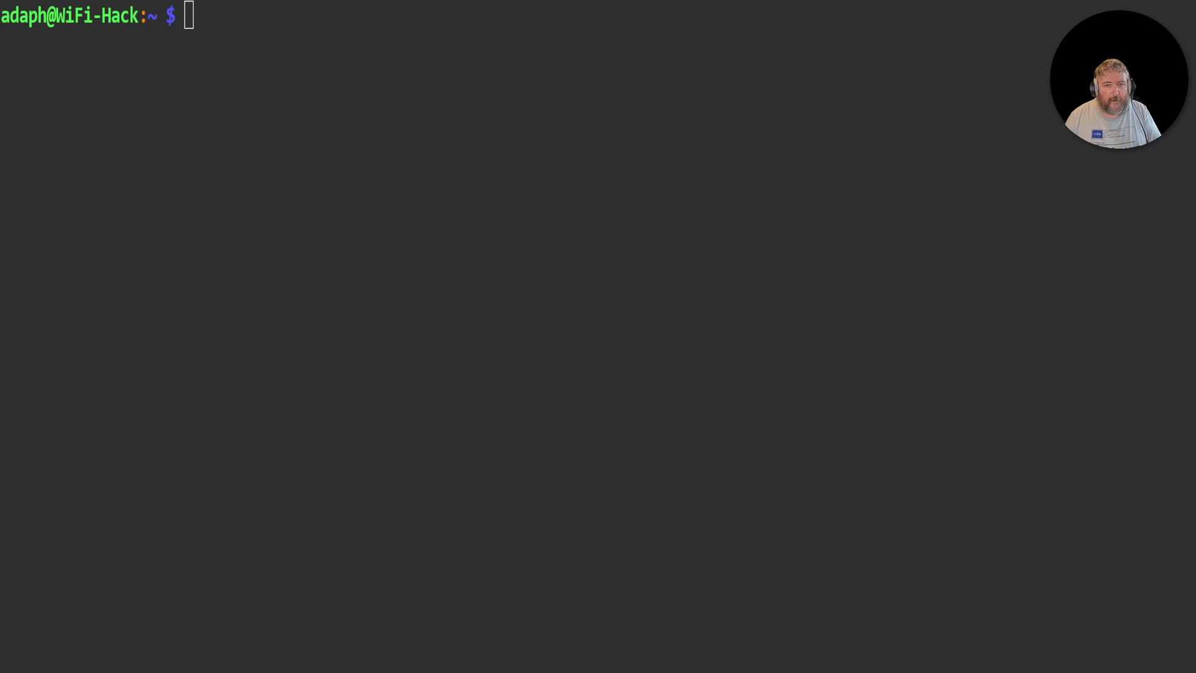
Rerun sudo rpi-eeprom-update, showing the 23 Sep 2024 bootloader with a 9 Jun 2025 update.
left_click(377, 248)
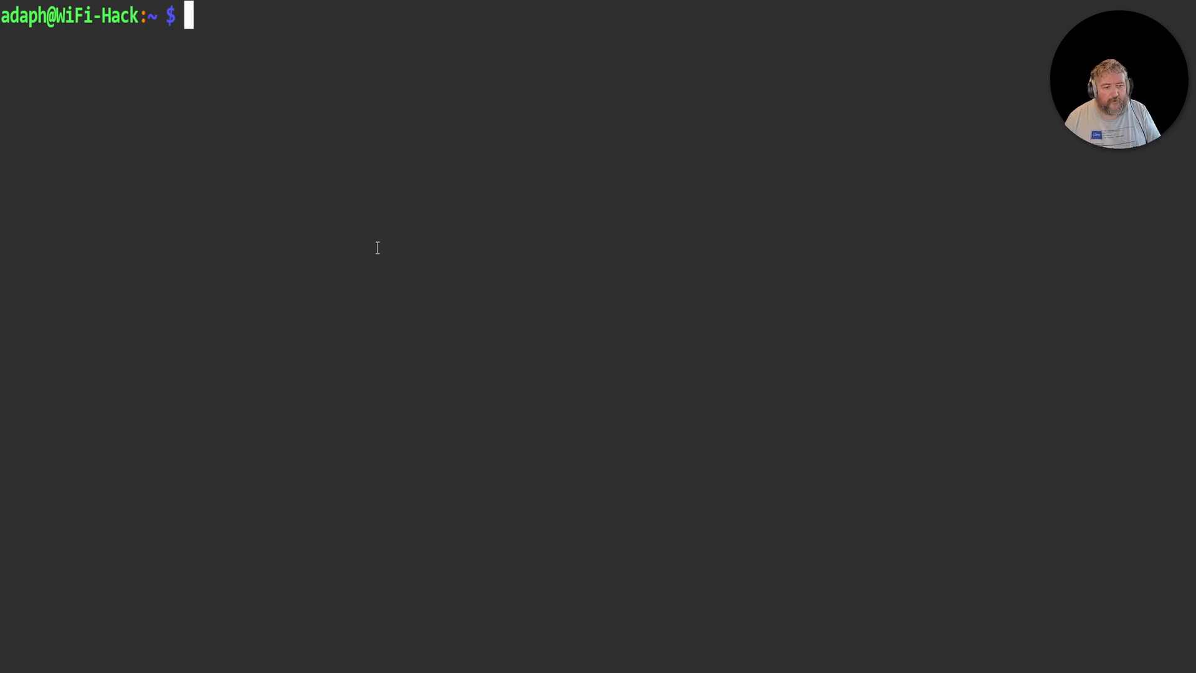
key("Up")
key("Up")
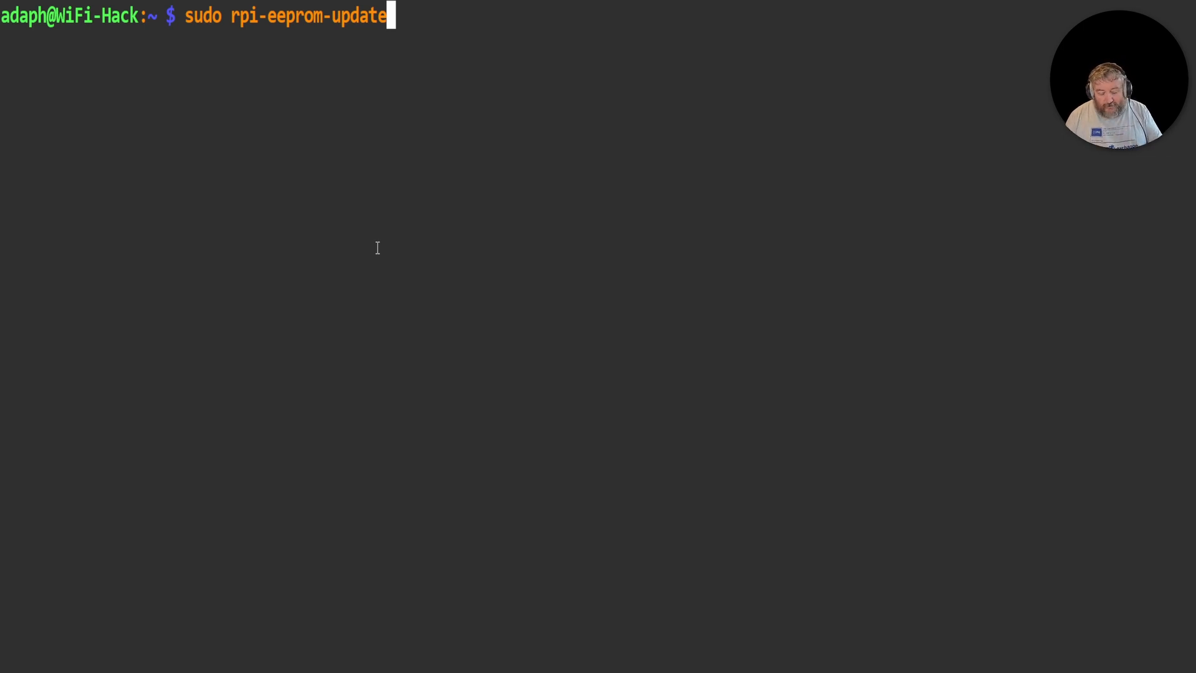
key("Return")
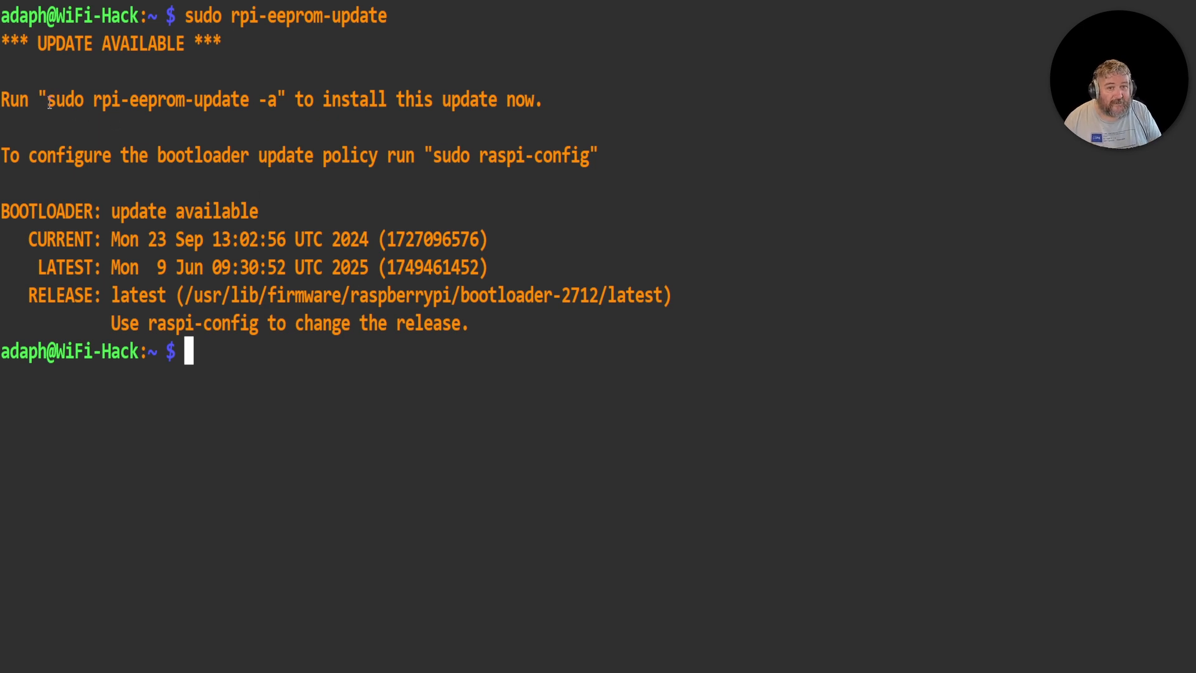
Select the suggested install command, then recall sudo rpi-eeprom-update and append -a.
left_click_drag(46, 100, 276, 100)
triple_click(86, 108)
left_click(86, 111)
left_click(272, 100)
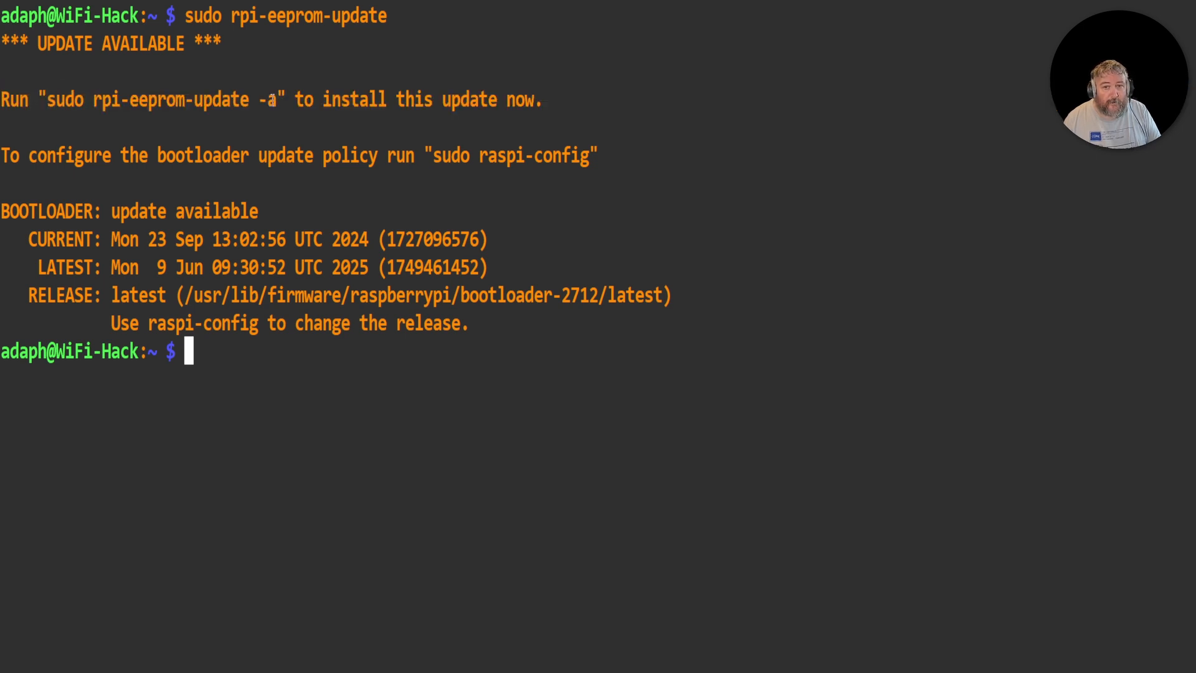
triple_click(222, 398)
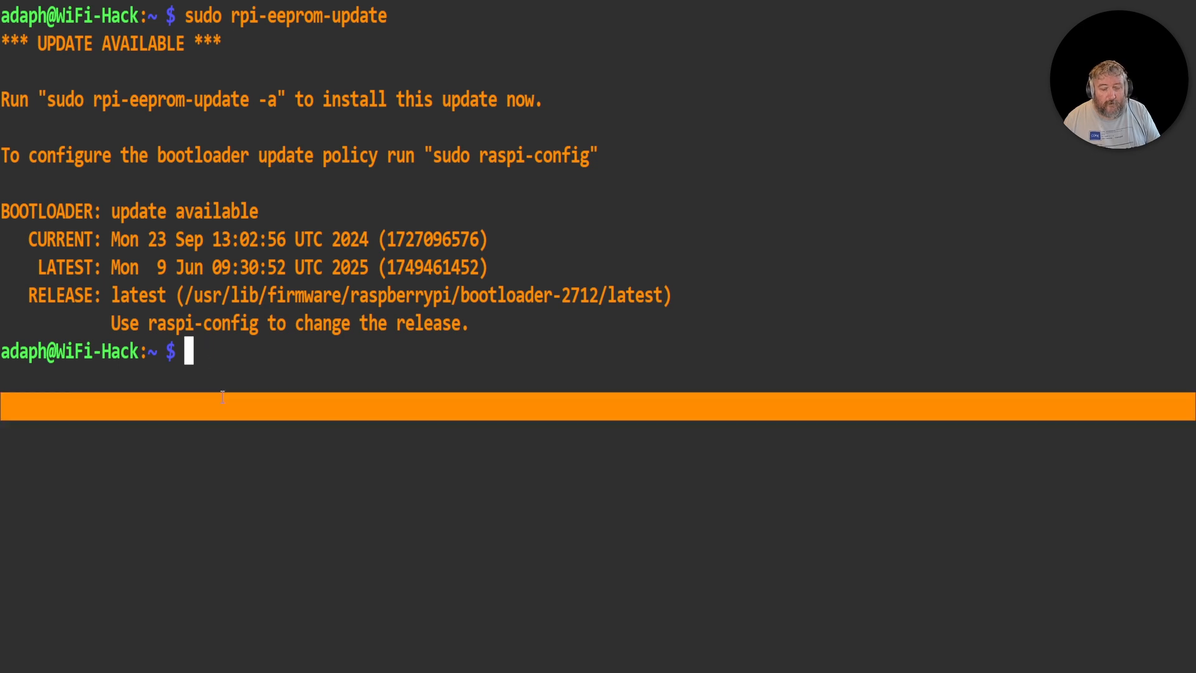
key("Up")
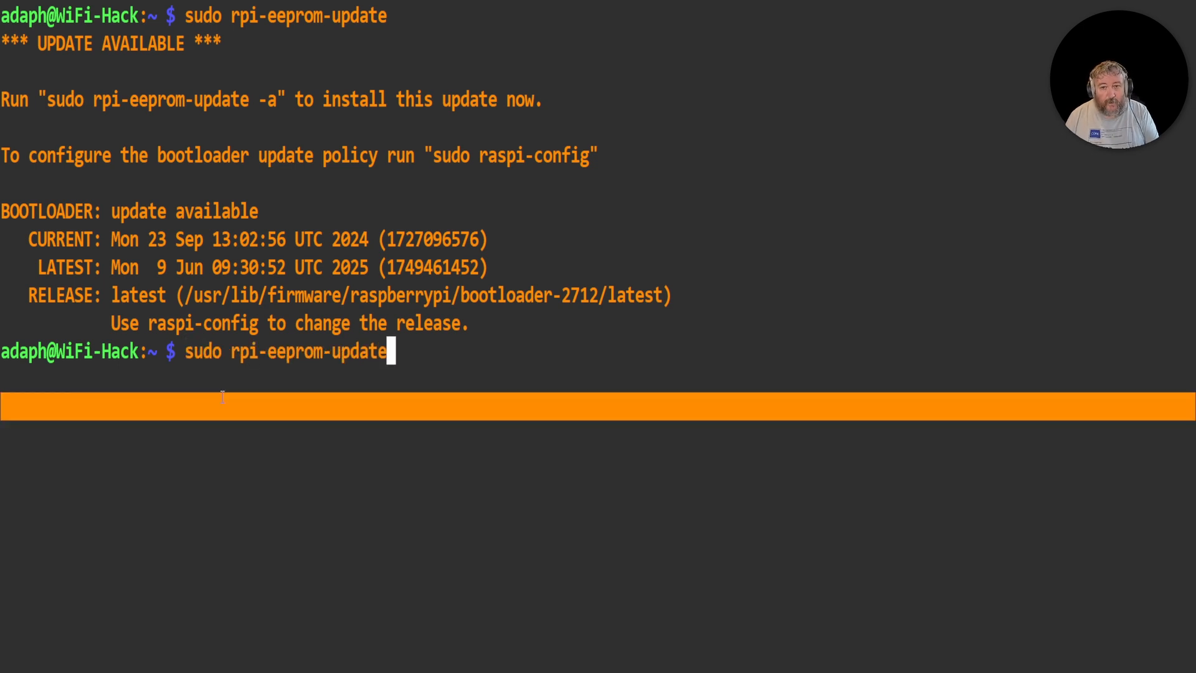
type("-a")
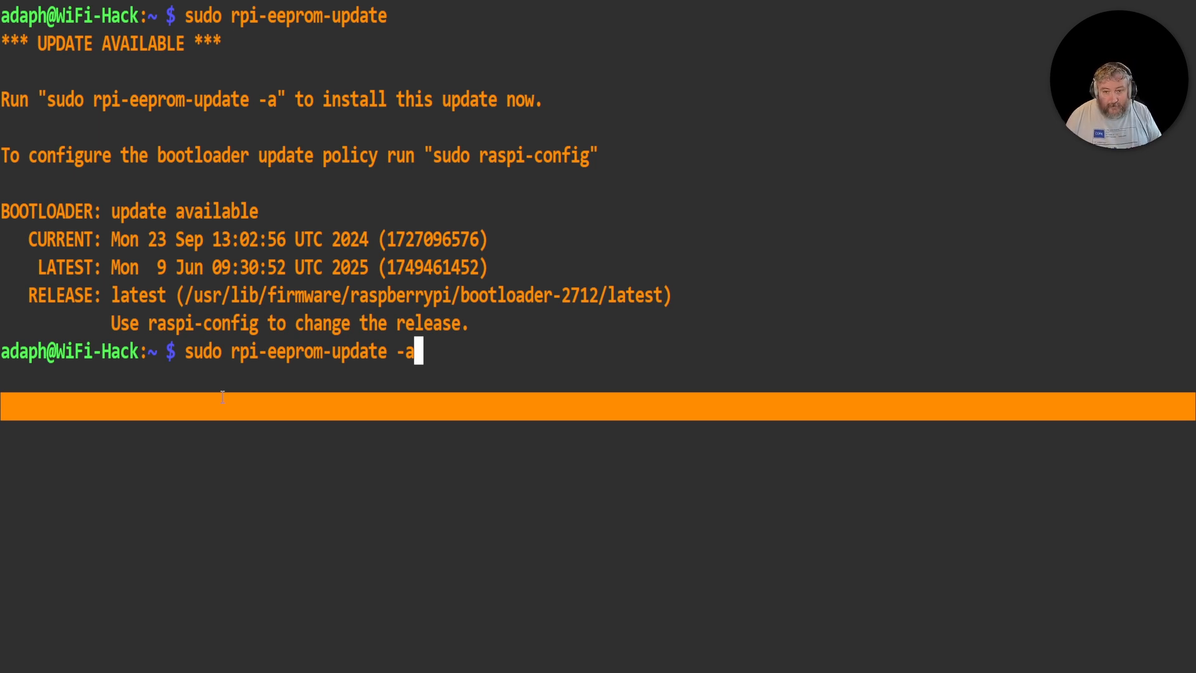
Flash the bootloader EEPROM with sudo rpi-eeprom-update -a, then recheck with sudo rpi-eeprom-update.
key("Return")
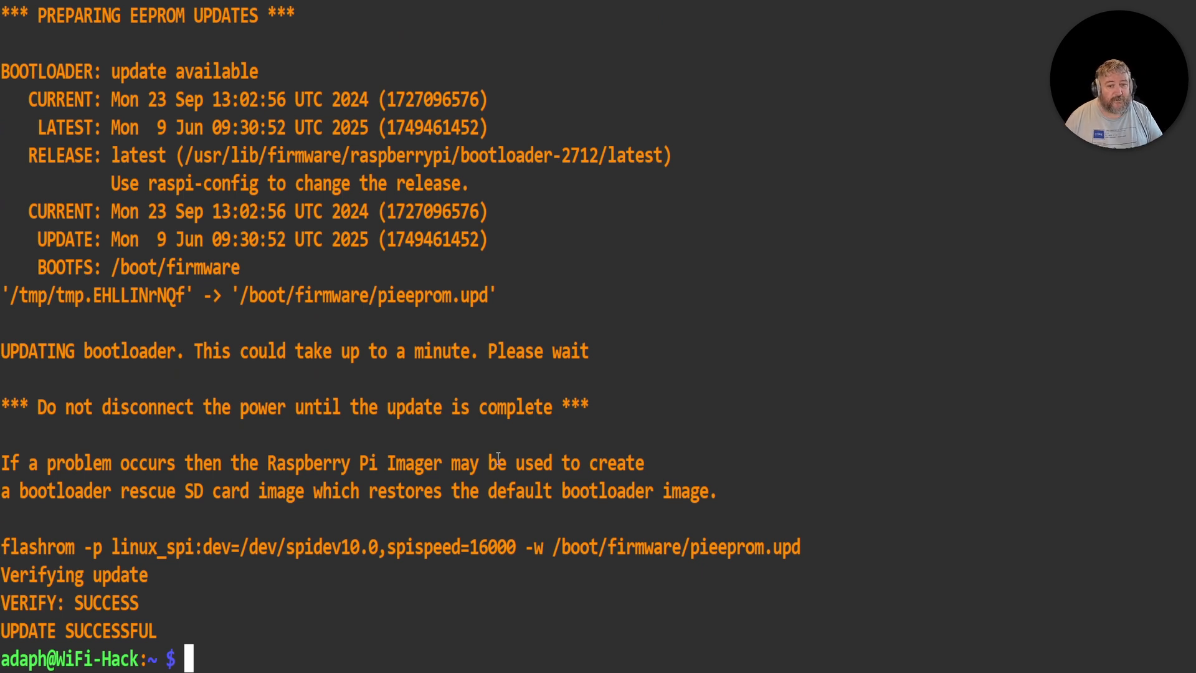
key("Up")
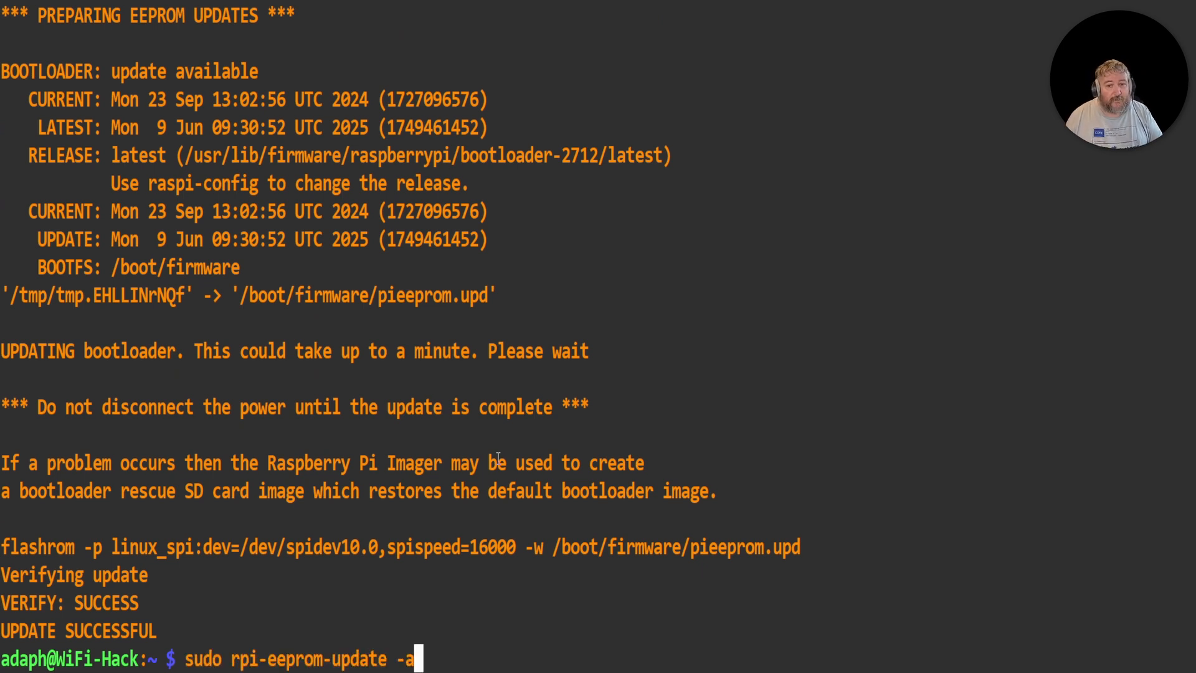
key("BackSpace")
key("BackSpace")
key("Return")
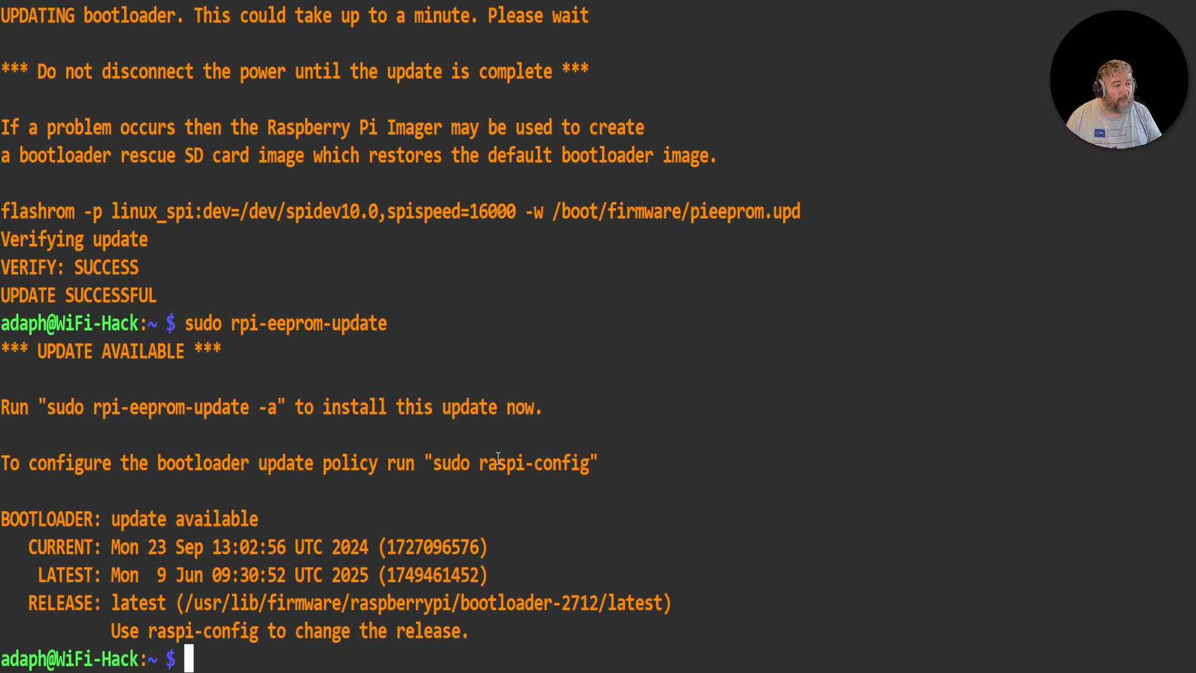
Enter the reboot command sudo init 6 at the prompt.
type("d")
key("BackSpace")
type("s")
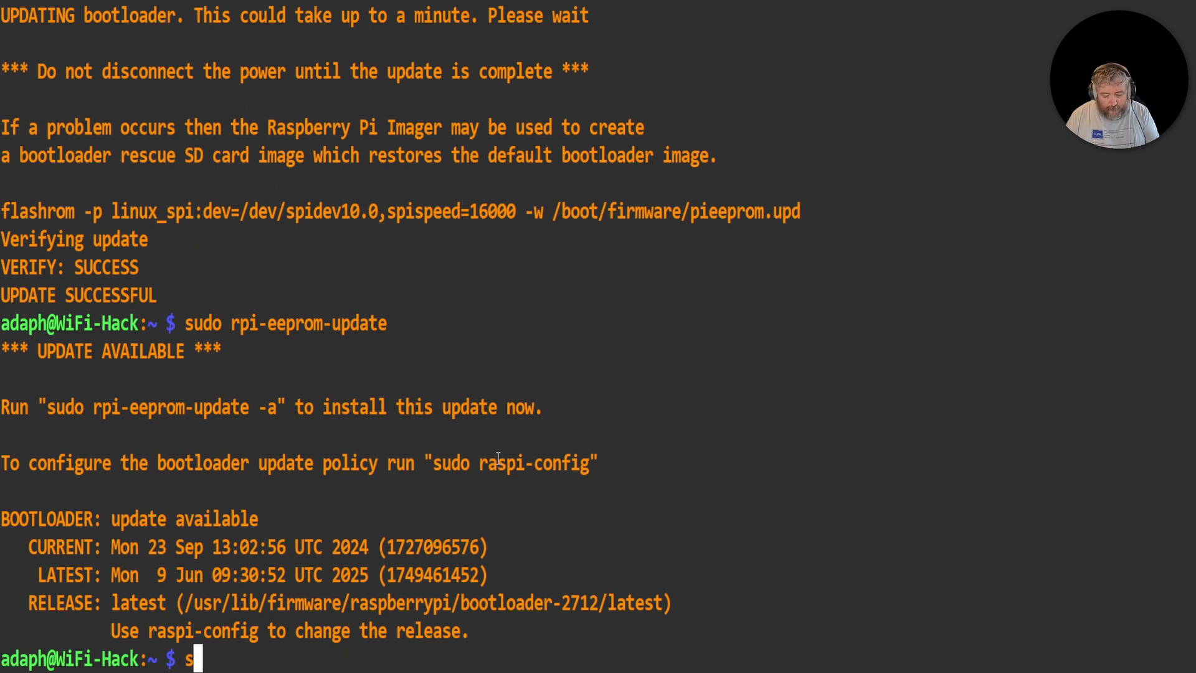
type("udo init ")
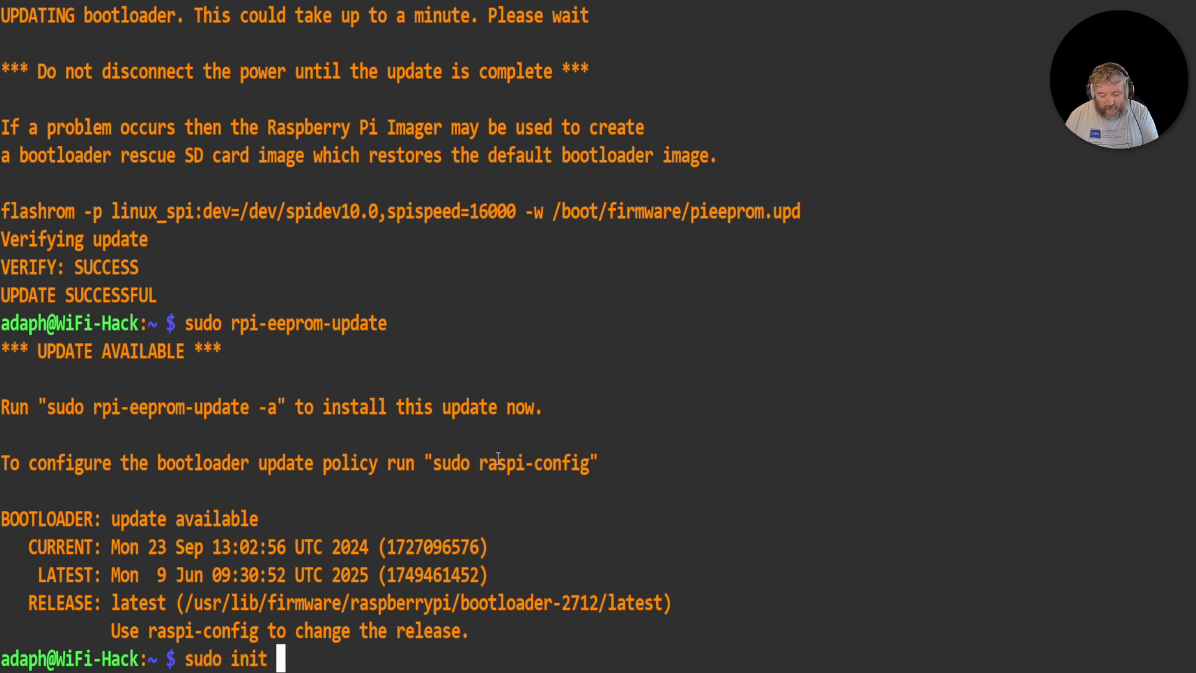
type("6")
Reboot the Pi with sudo init 6 and return to the reconnected PuTTY session.
key("Return")
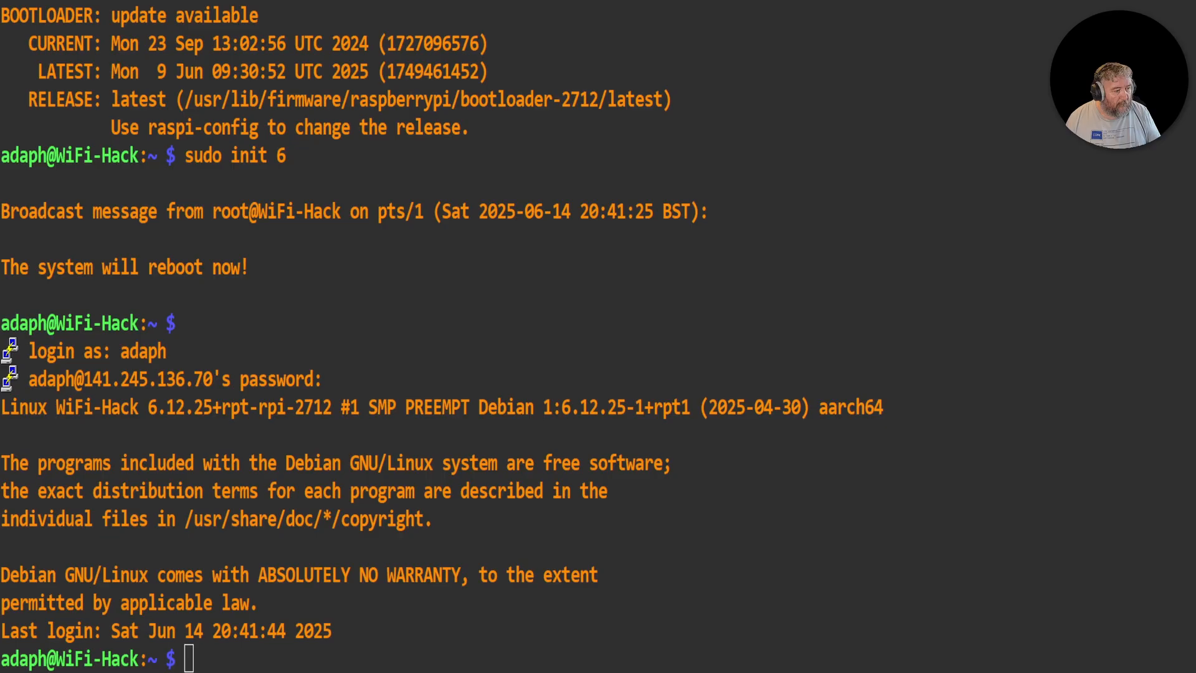
left_click(314, 489)
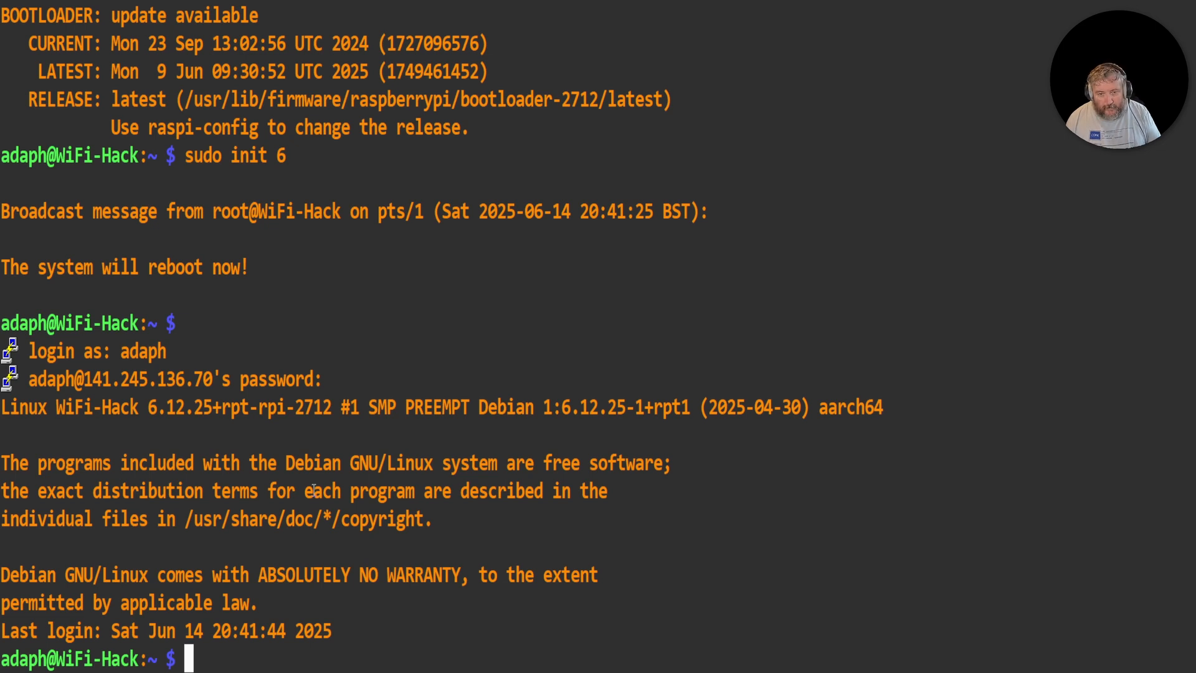
Run sudo rpi-eeprom-update to confirm the 9 Jun 2025 bootloader is current.
type("sudo rpi-eeprom-update")
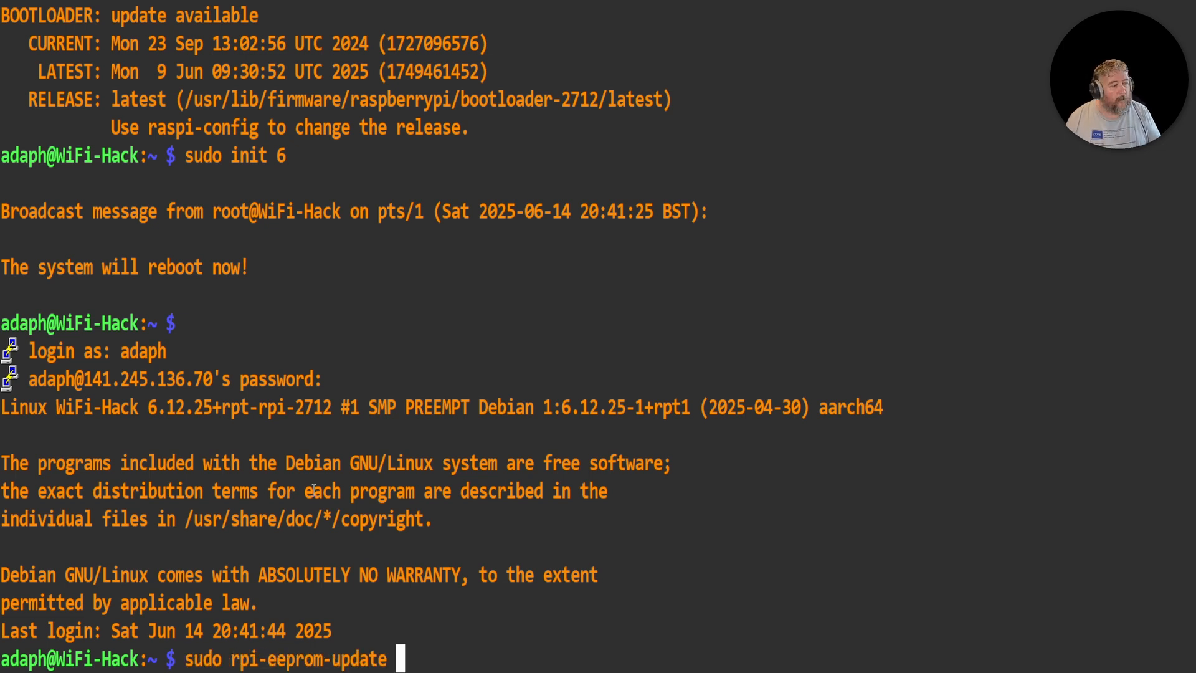
key("Return")
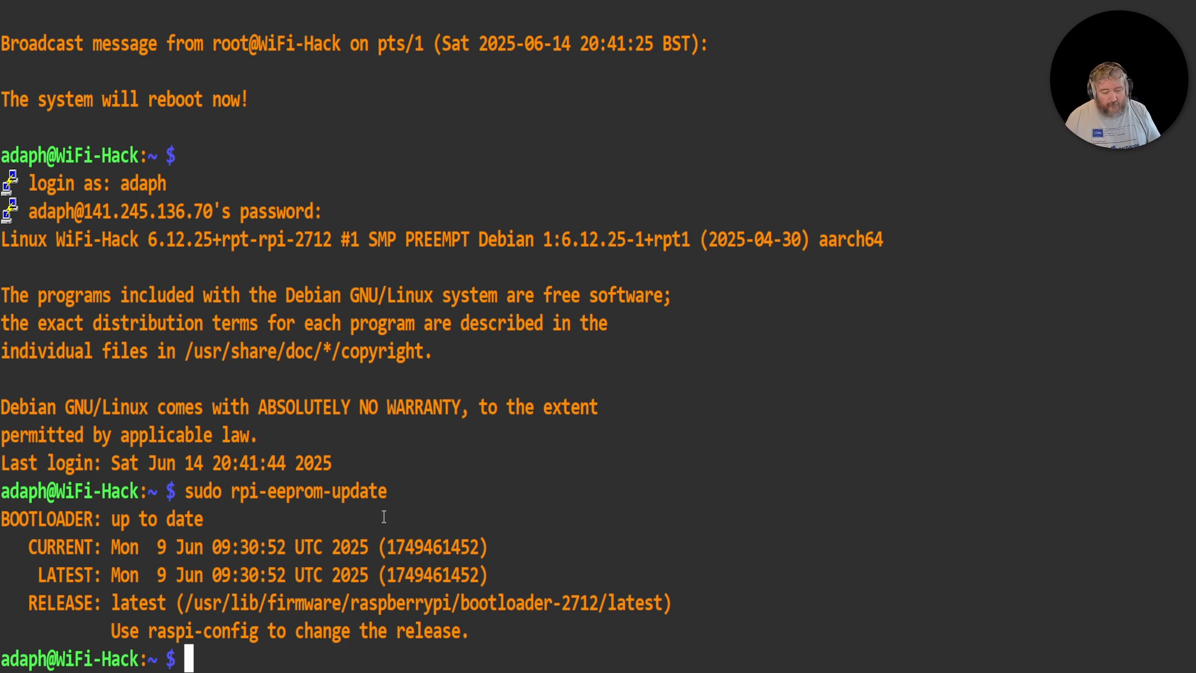
type("sudo p")
key("BackSpace")
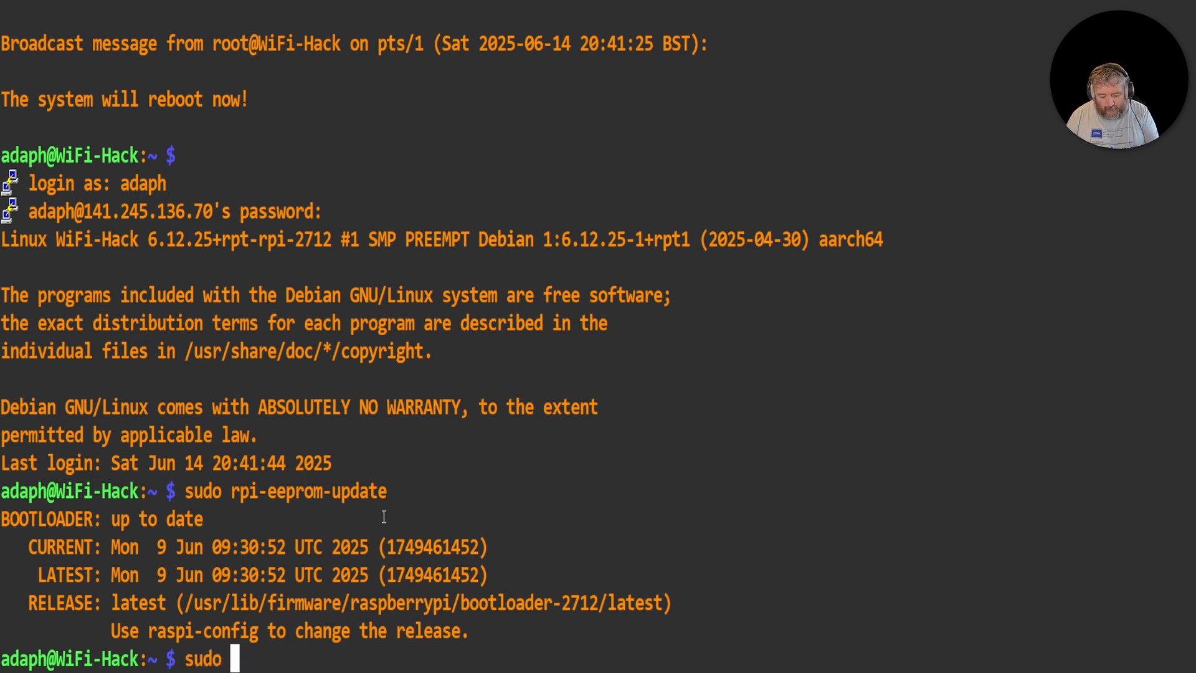
Power off the Pi with sudo init 0, fixing the 'iniot' typo first.
type("iniot 0")
key("Left")
key("Left")
key("Left")
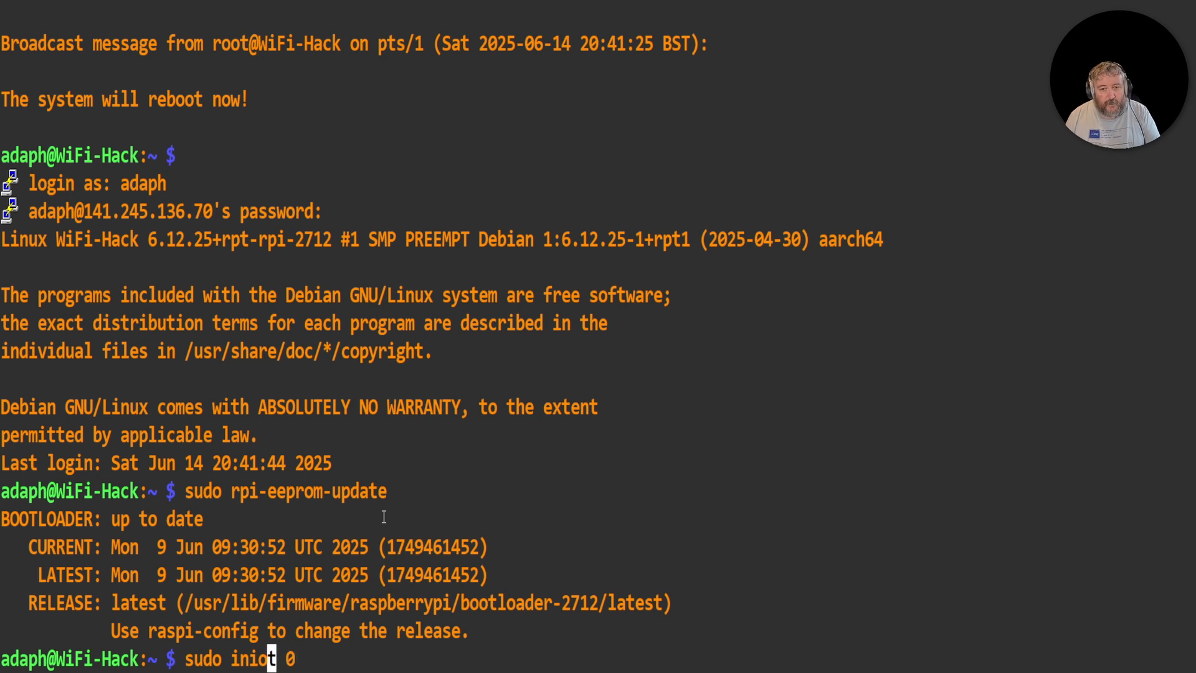
key("BackSpace")
key("Return")
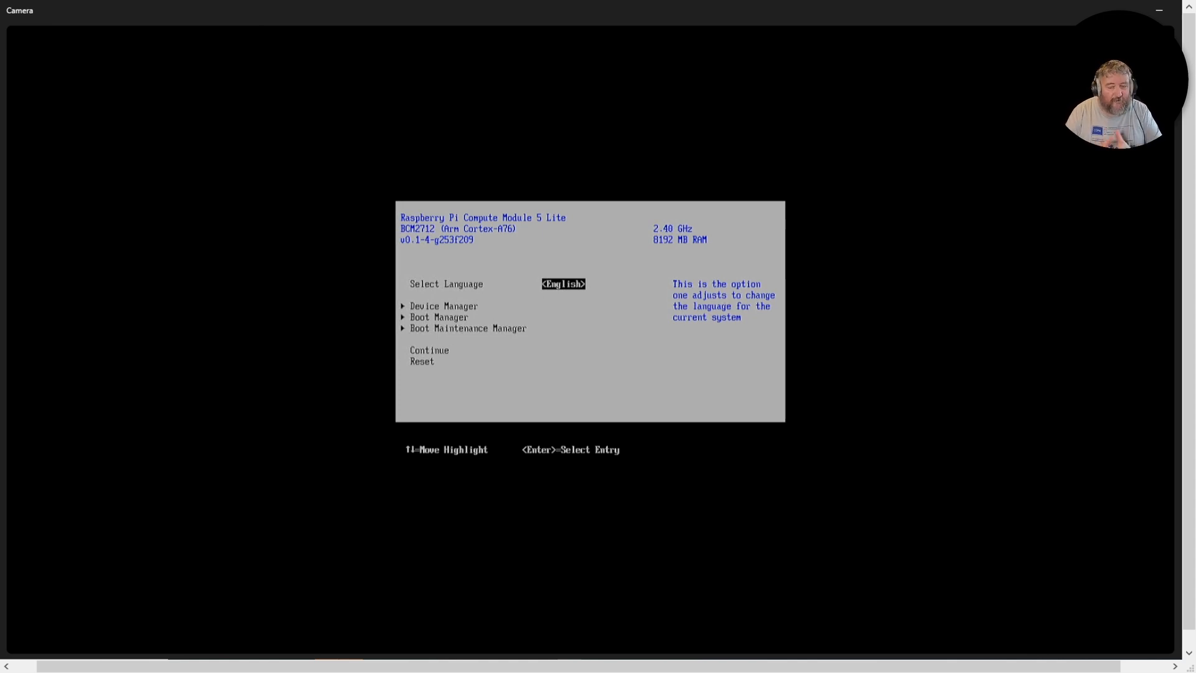
Choose Reset in the UEFI firmware menu so the Pi boots into ESXi on Arm.
key("Down")
key("Down")
key("Down")
key("Down")
key("Down")
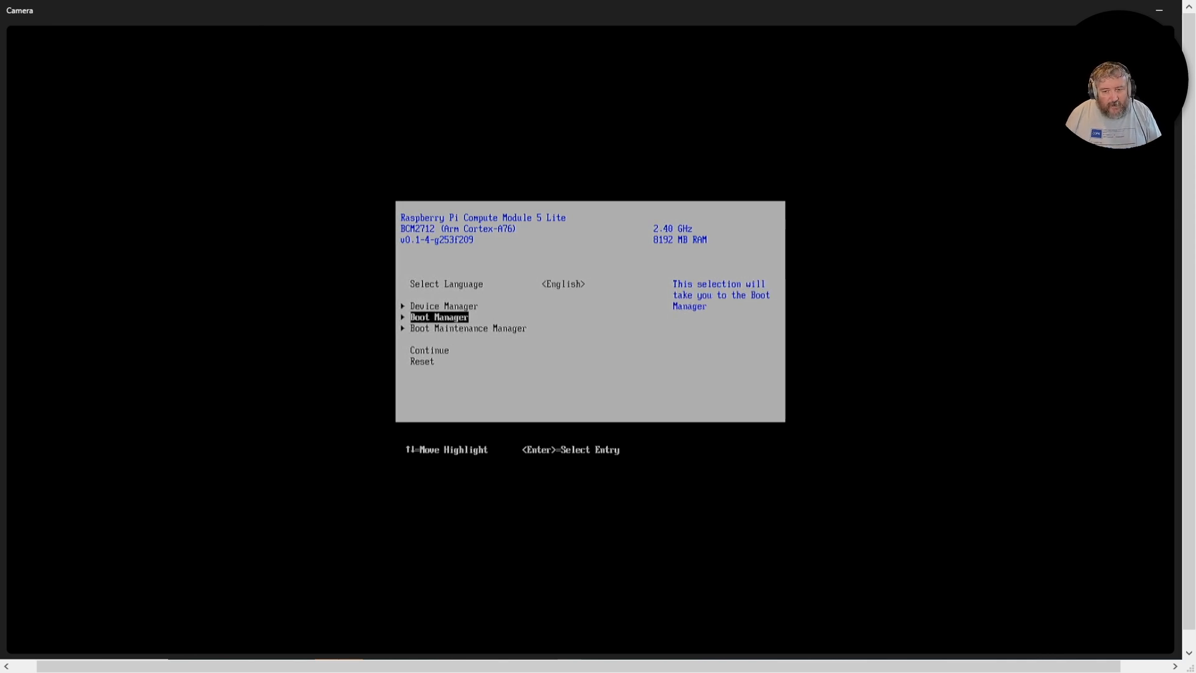
key("Return")
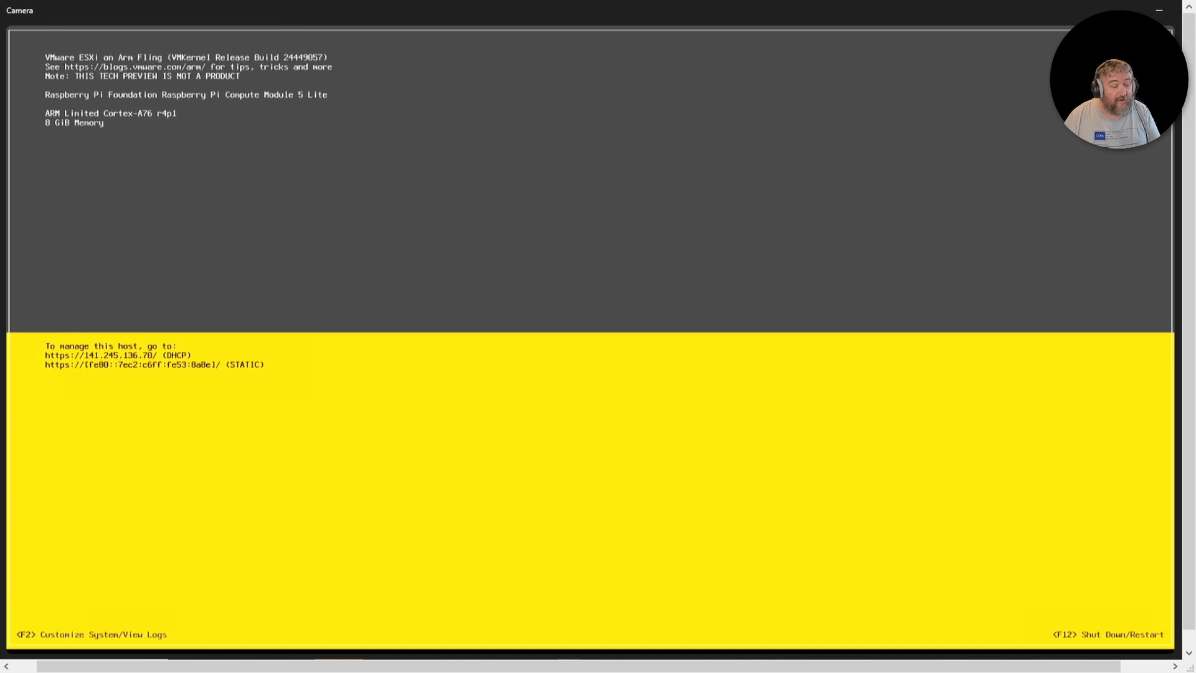
Press F2 on the ESXi console to begin logging in to the host.
key("F2")
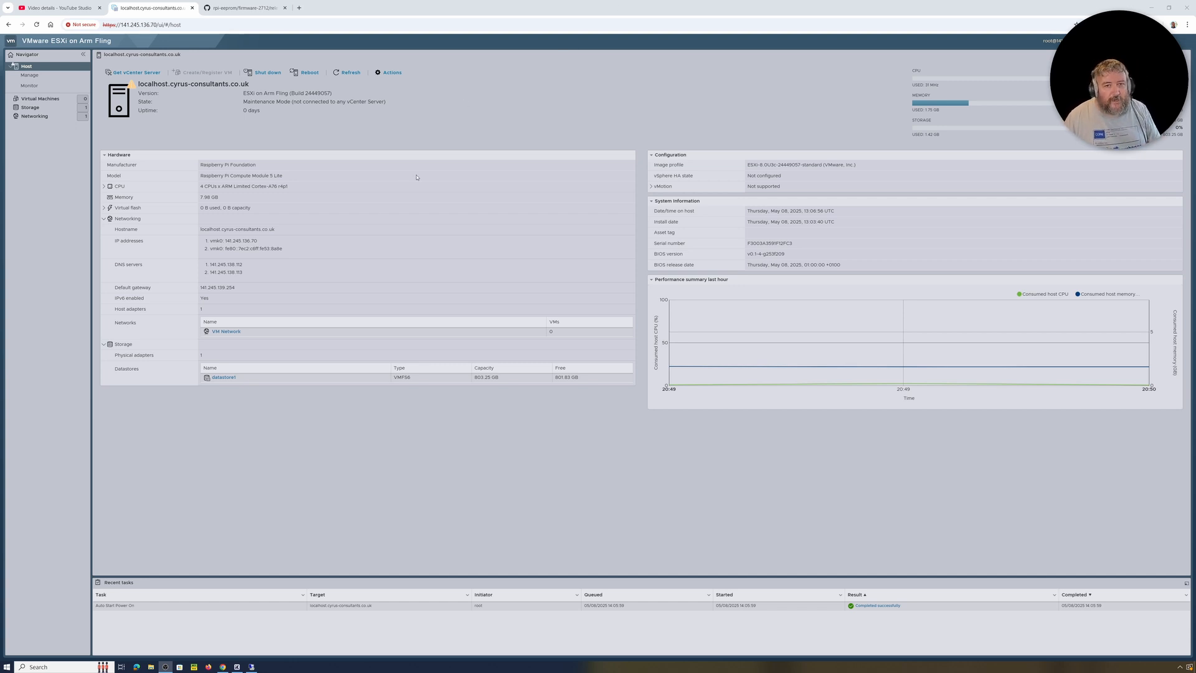
Shut down the Compute Module 5 Lite host and confirm in the dialog.
left_click(12, 64)
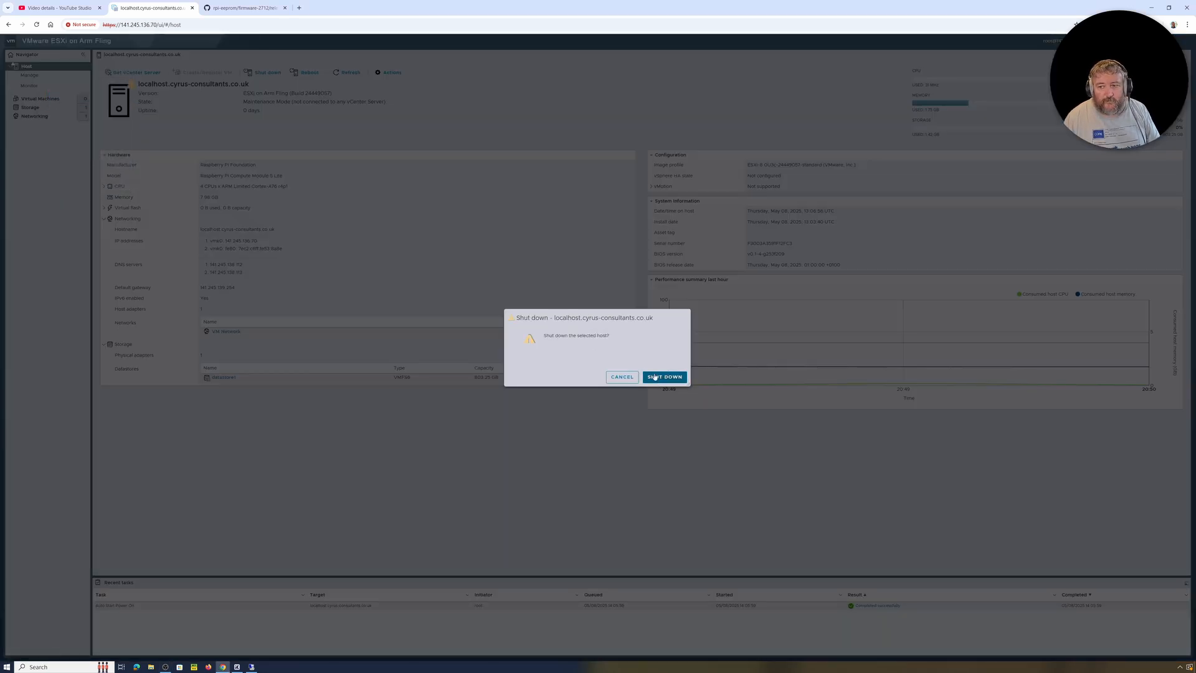
left_click(664, 376)
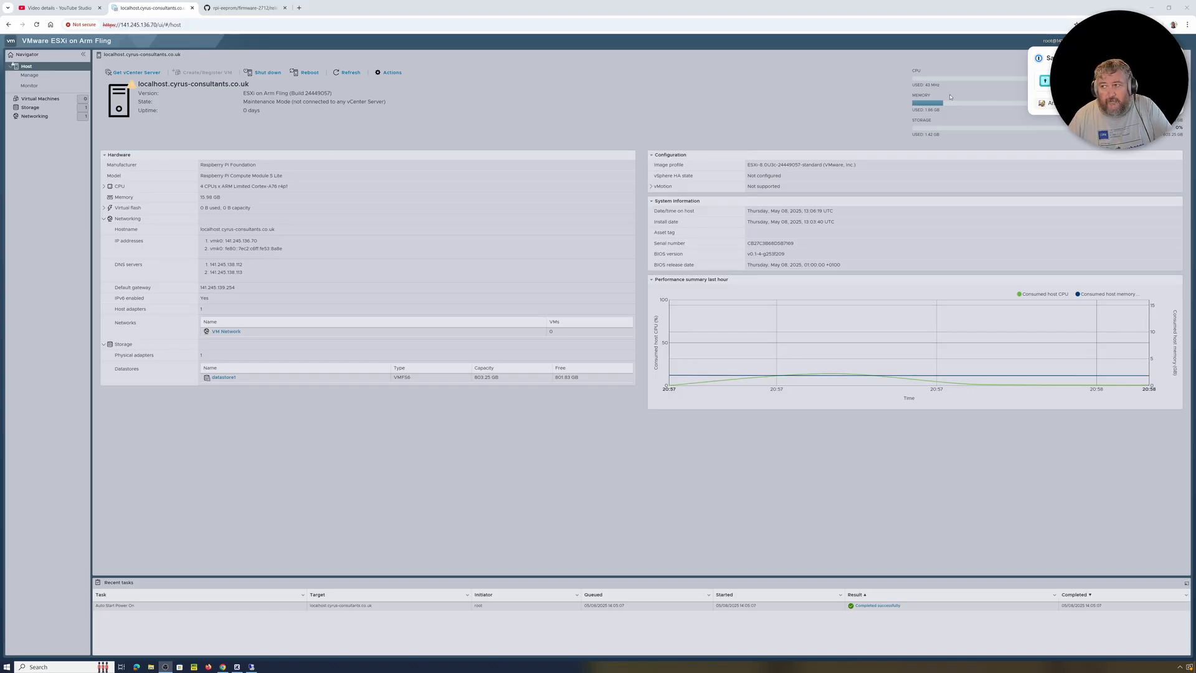
Close the 1Password save prompt to reveal the host summary showing 15.96 GB memory.
left_click(1172, 57)
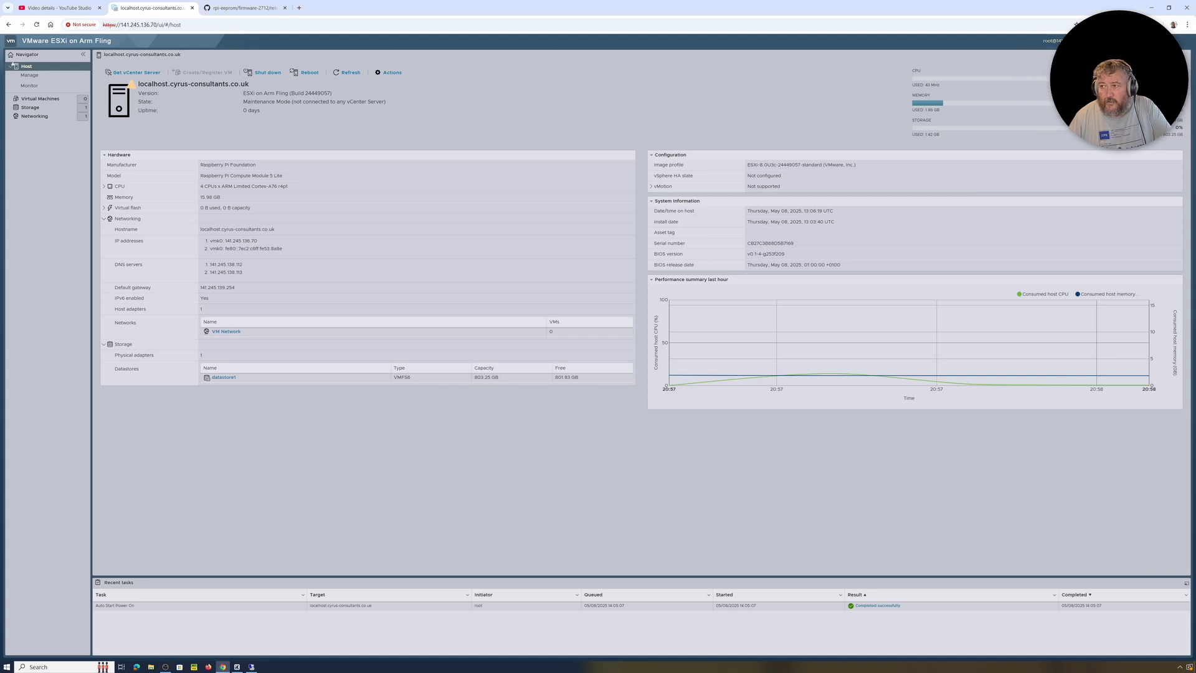